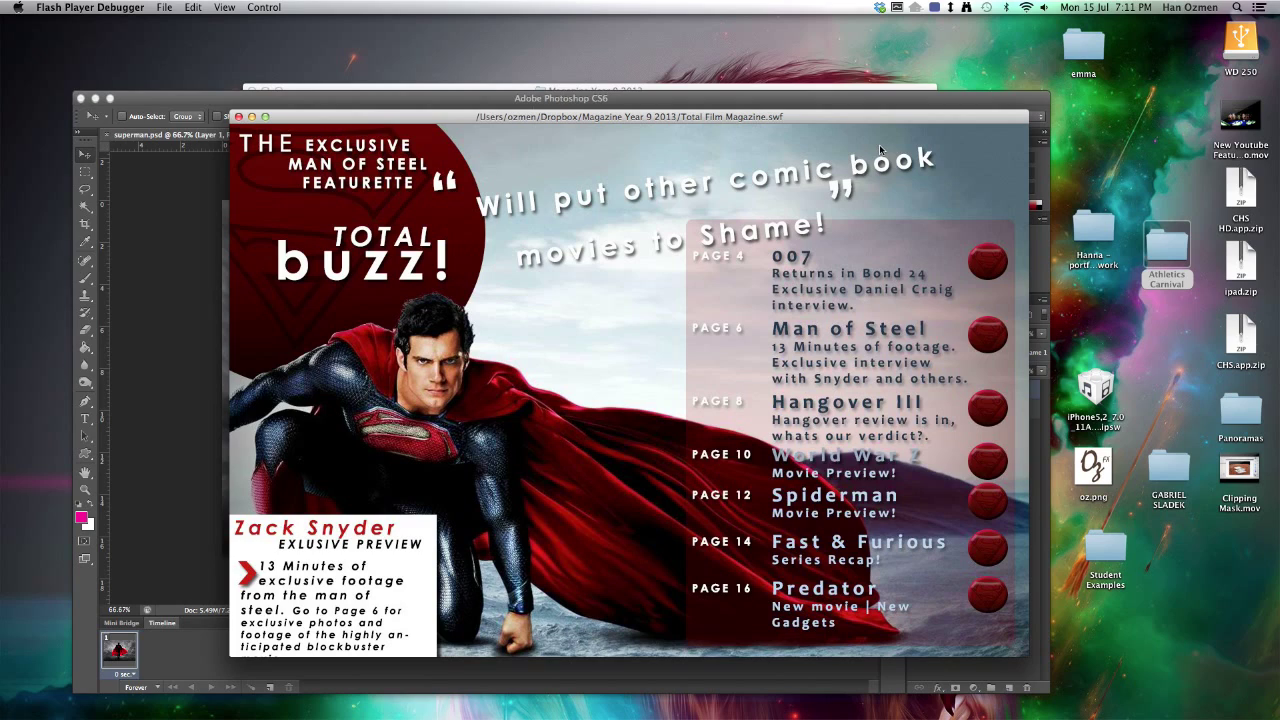
- Flip through Total Film Magazine.swf to the Man of Steel article page, and close the magazine preview
{"action": "left_click", "coordinate": [1009, 133]}
{"action": "left_click_drag", "start_coordinate": [1016, 135], "coordinate": [379, 144]}
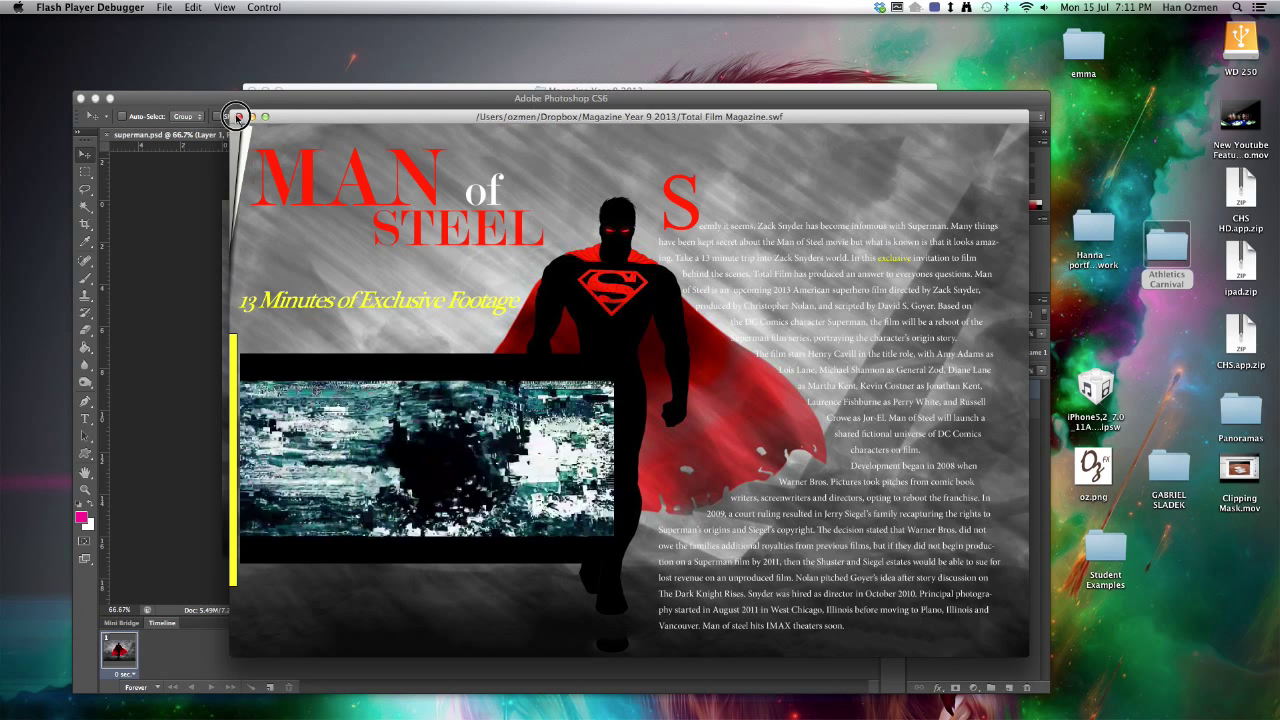
{"action": "left_click", "coordinate": [239, 117]}
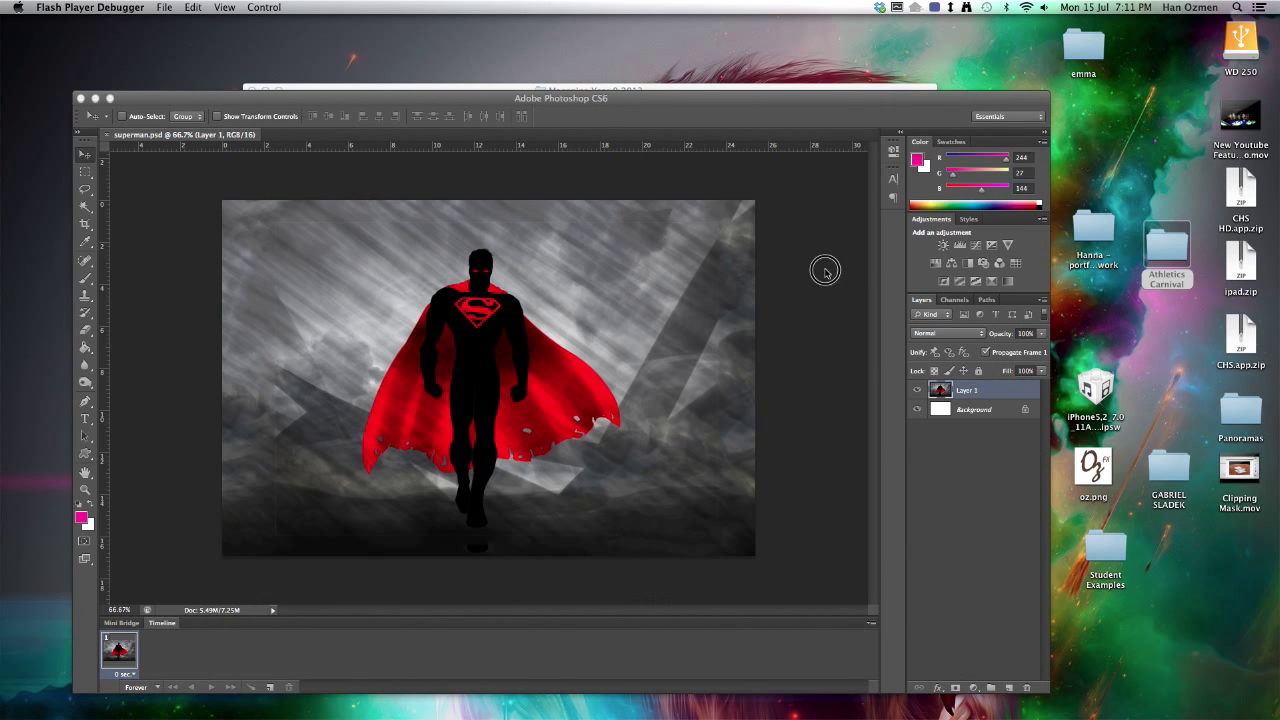
- Duplicate Layer 1 in superman.psd
{"action": "left_click_drag", "start_coordinate": [705, 102], "coordinate": [755, 53]}
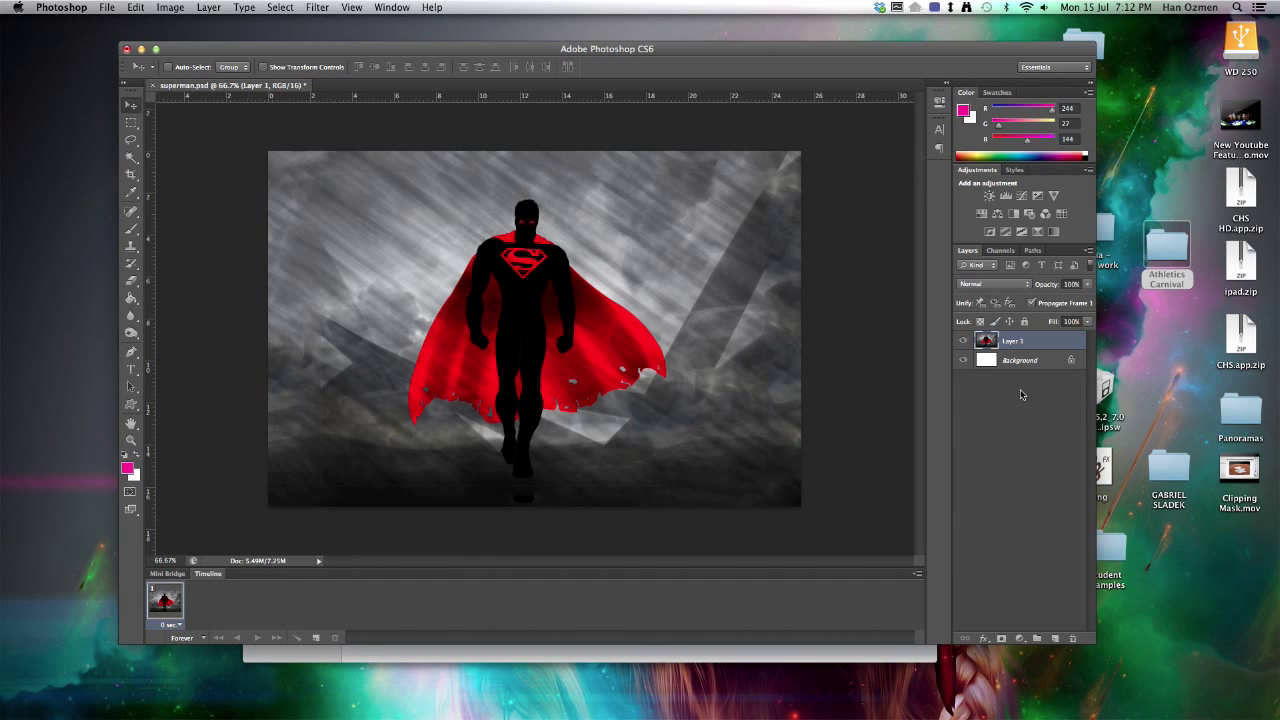
{"action": "right_click", "coordinate": [1024, 343]}
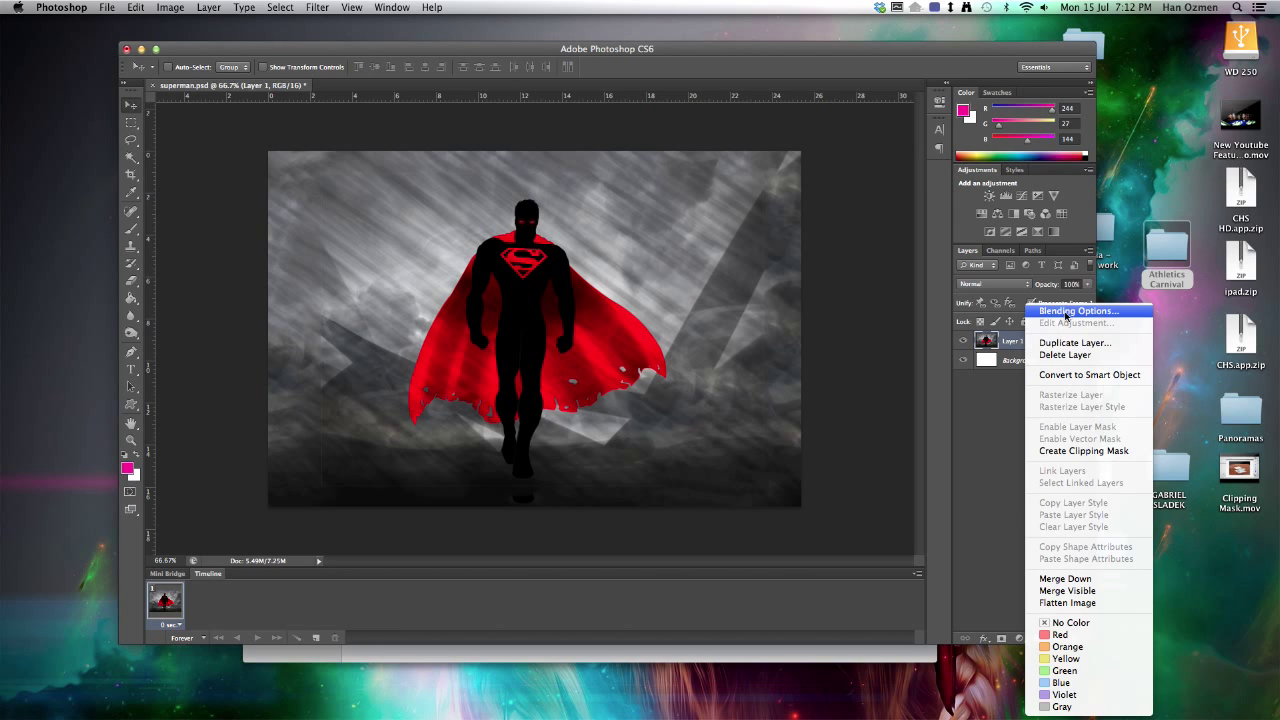
{"action": "left_click", "coordinate": [942, 276]}
{"action": "left_click", "coordinate": [766, 311]}
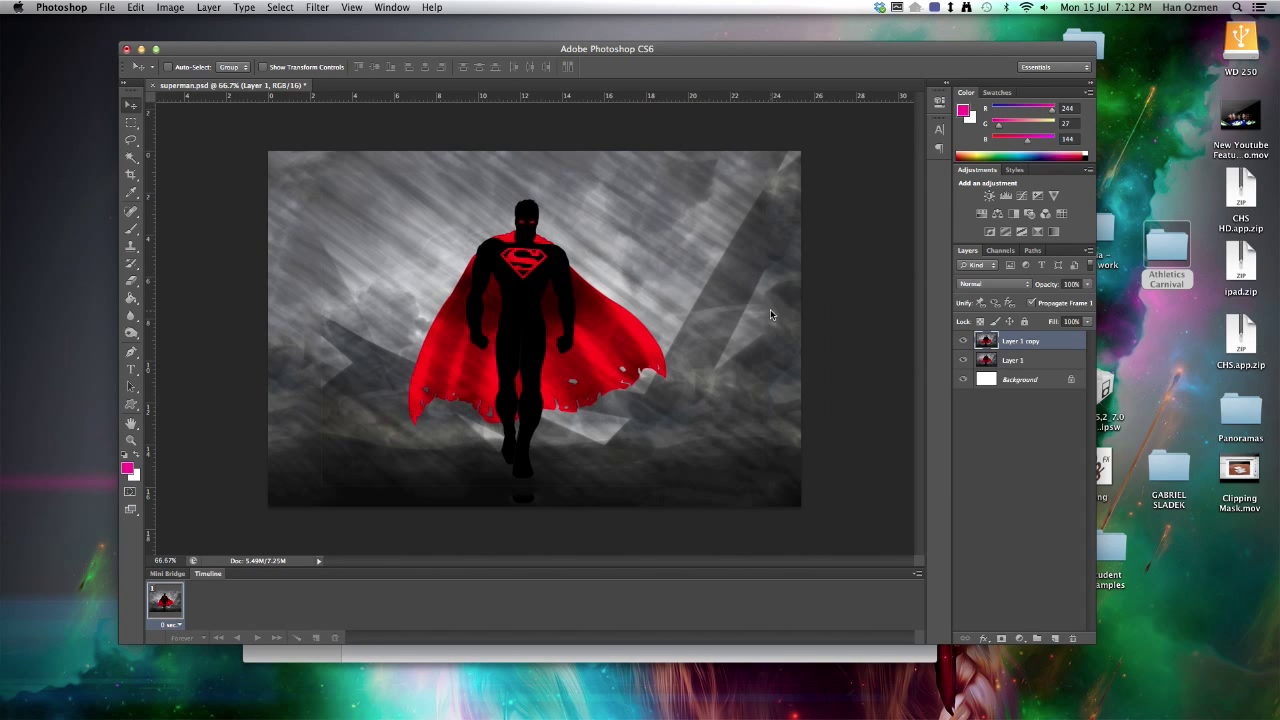
- Apply a Black & White adjustment with the Default preset to the duplicated layer
{"action": "left_click", "coordinate": [170, 7]}
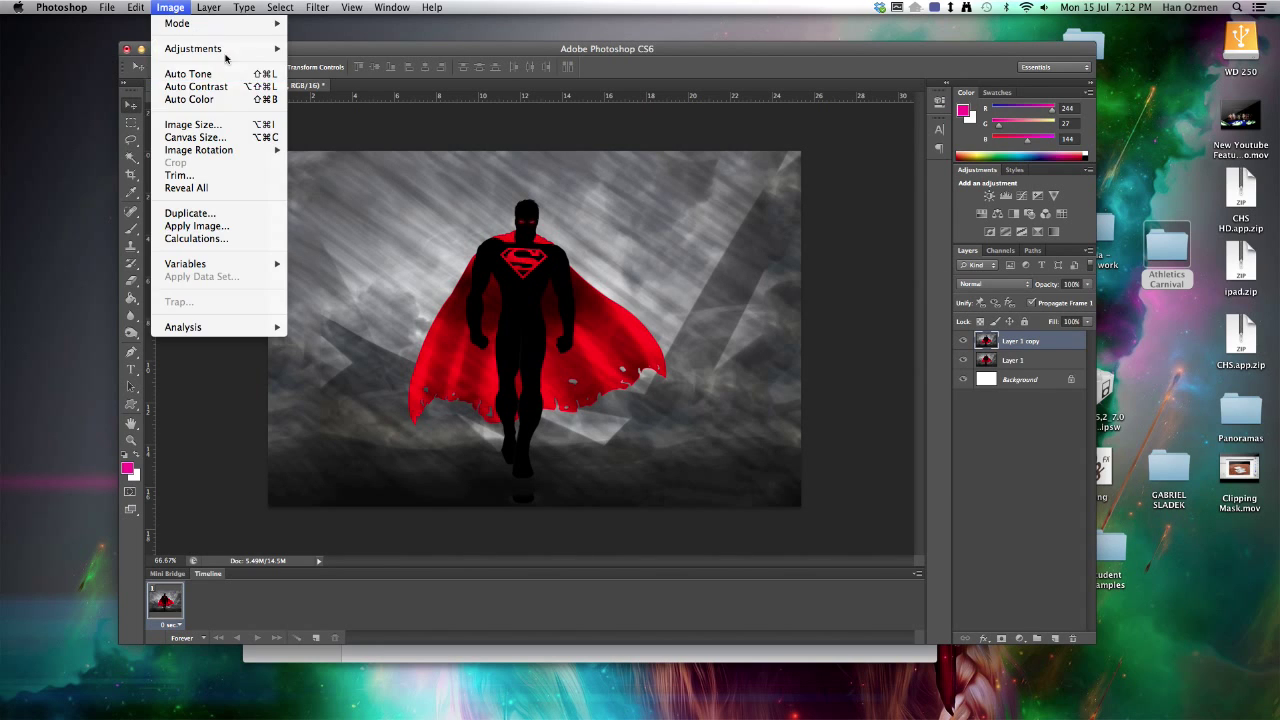
{"action": "mouse_move", "coordinate": [230, 50]}
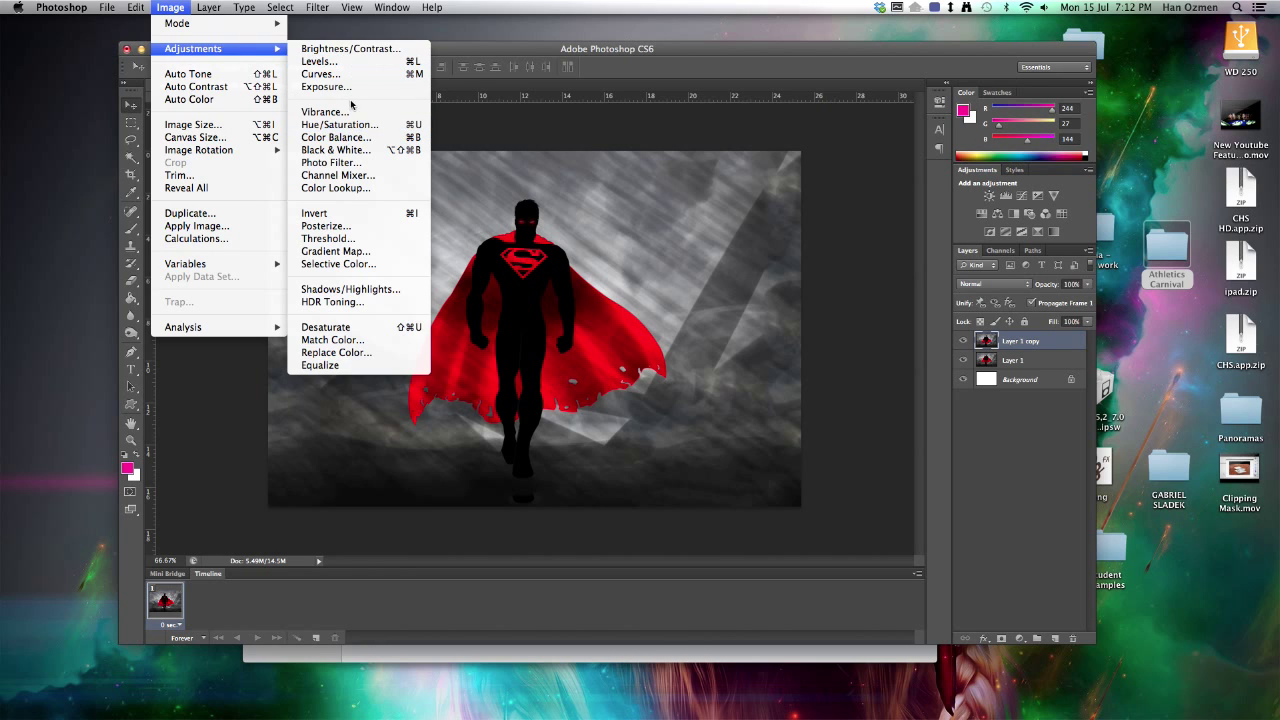
{"action": "left_click", "coordinate": [335, 150]}
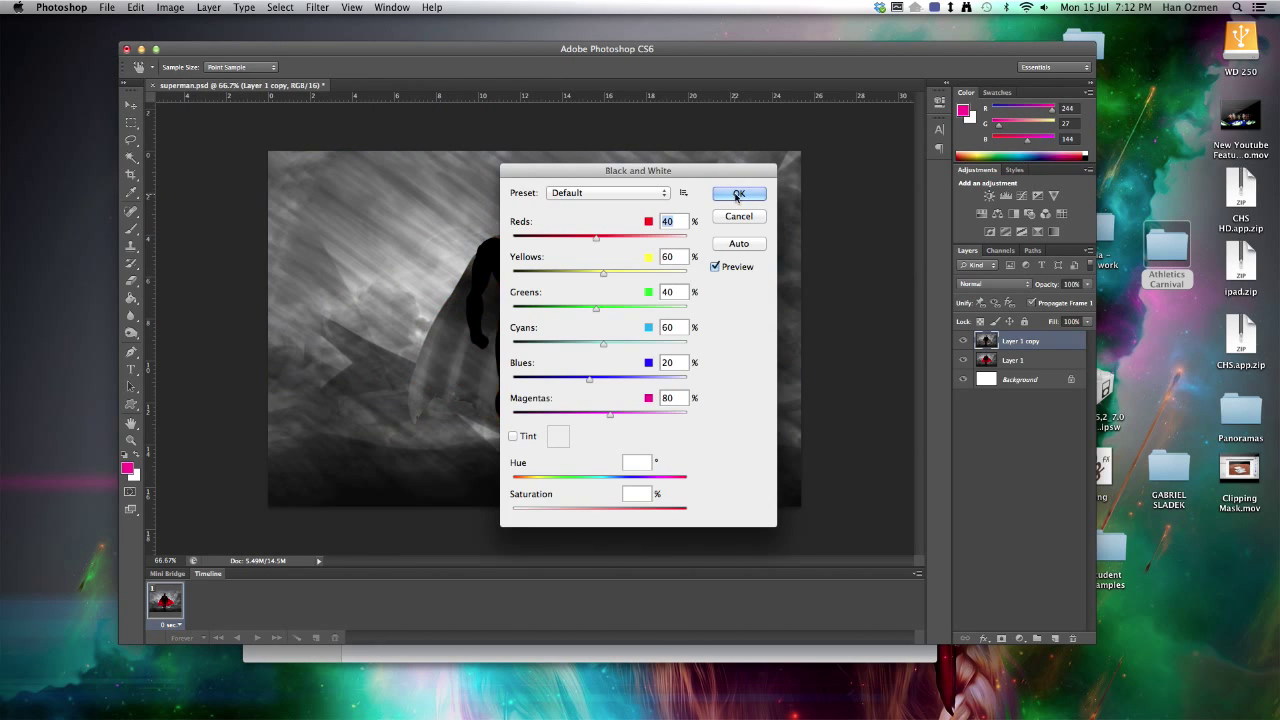
{"action": "left_click", "coordinate": [737, 115]}
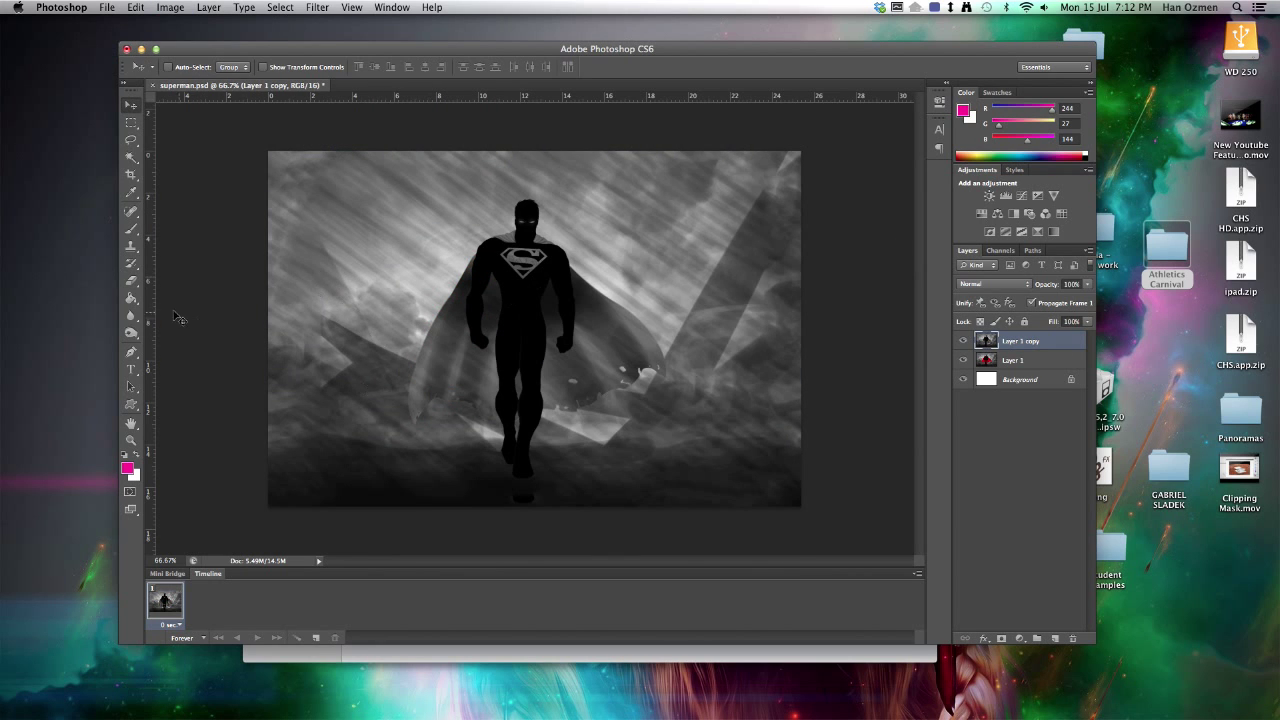
- Erase the black-and-white layer over the chest emblem and collar, and check the erased area by briefly hiding Layer 1
{"action": "left_click", "coordinate": [131, 281]}
{"action": "mouse_move", "coordinate": [537, 242]}
{"action": "left_mouse_down"}
{"action": "mouse_move", "coordinate": [546, 256]}
{"action": "mouse_move", "coordinate": [526, 264]}
{"action": "left_mouse_up"}
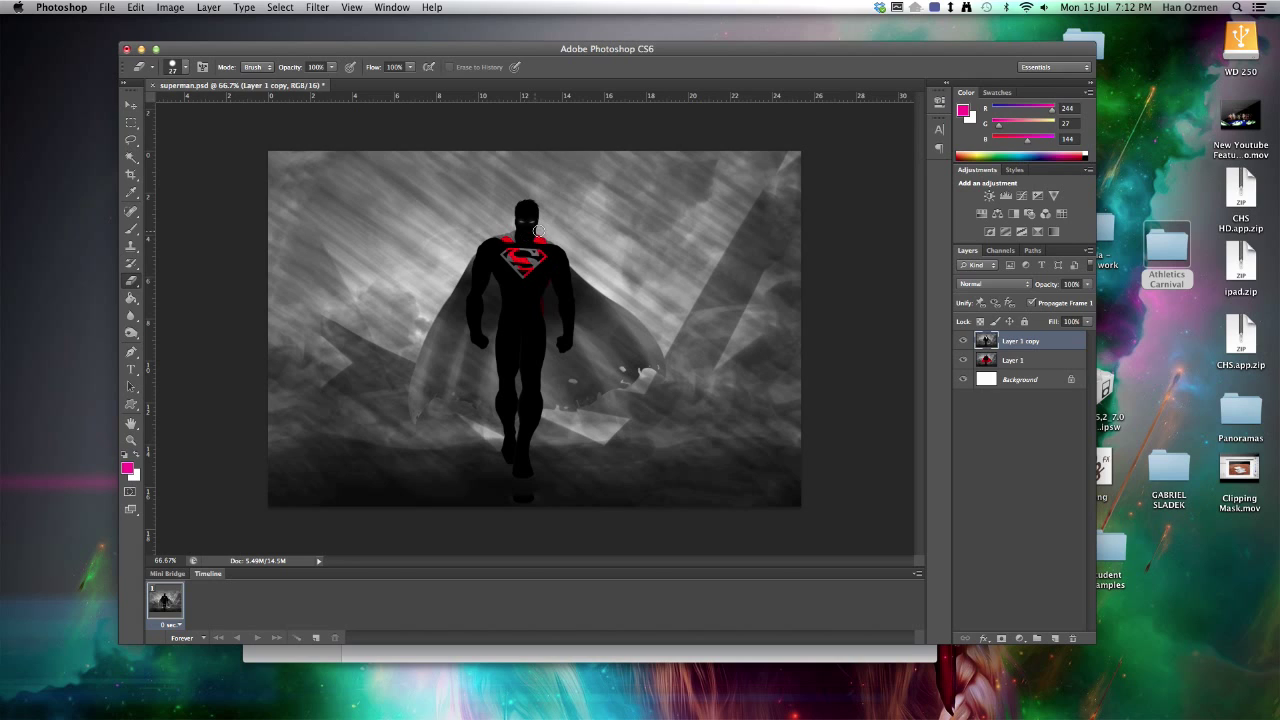
{"action": "left_click", "coordinate": [964, 361]}
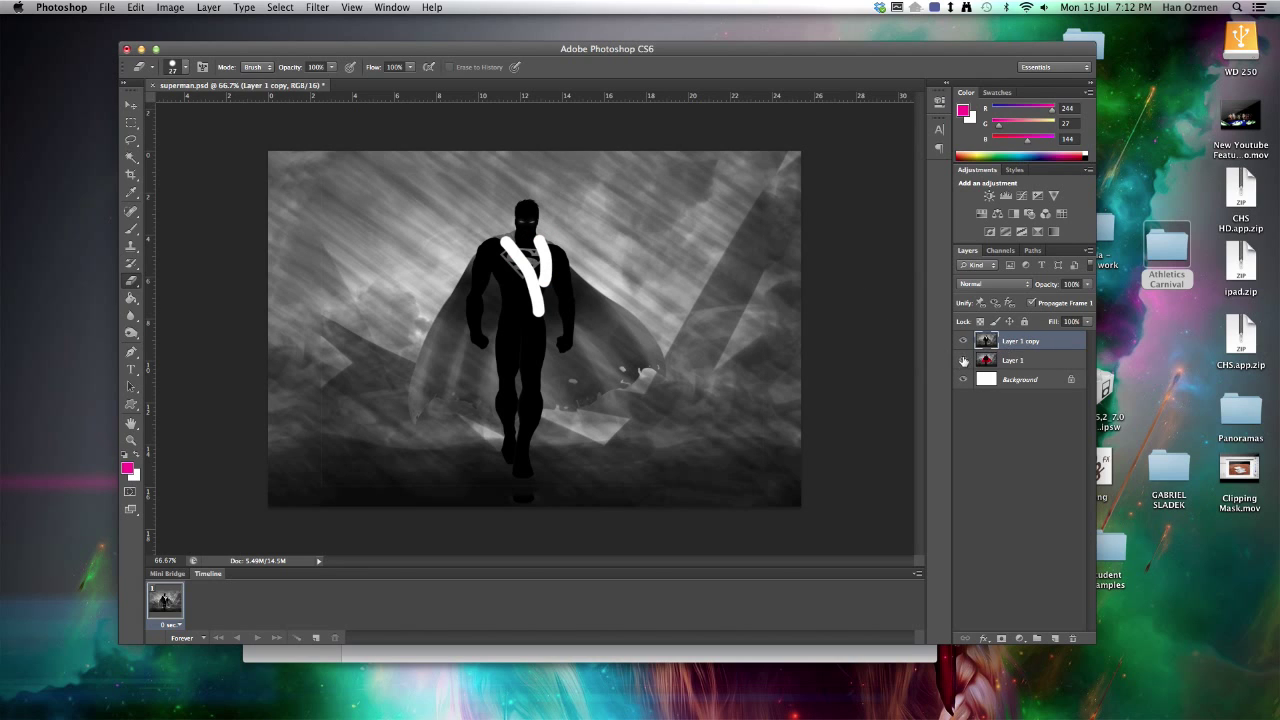
{"action": "left_click", "coordinate": [964, 361]}
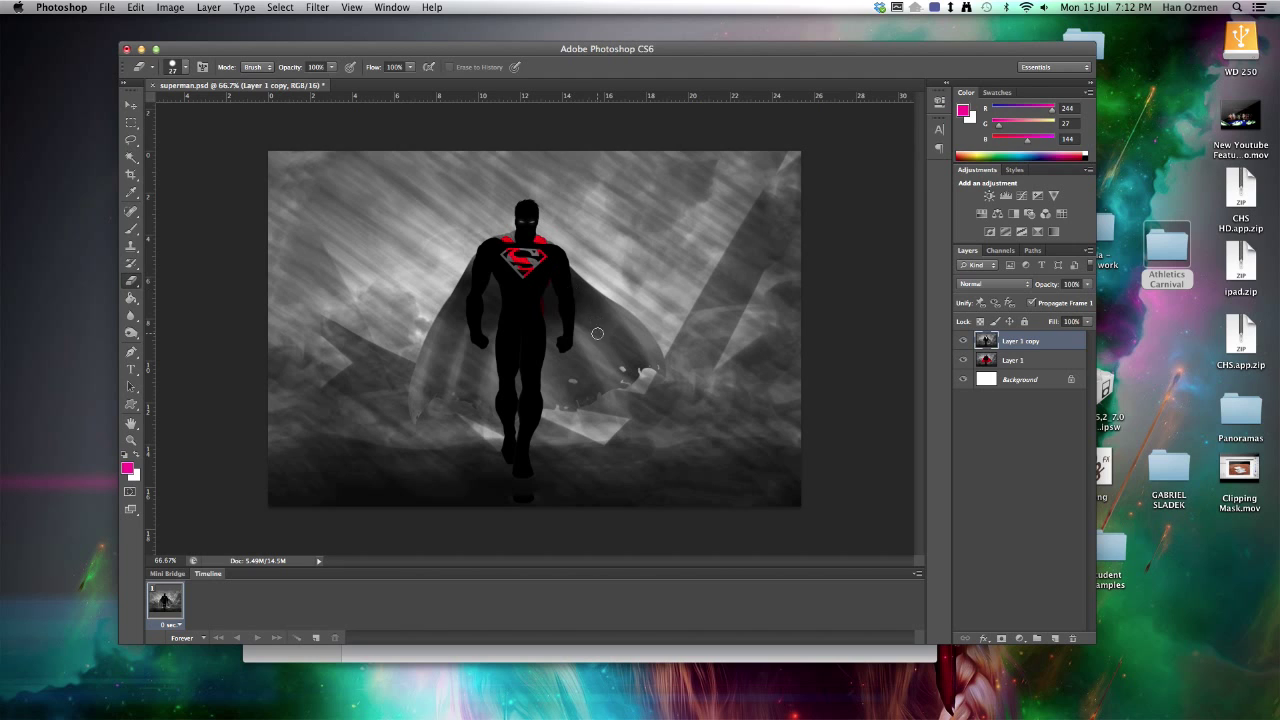
- Enlarge the eraser to 92 px and erase the black-and-white layer over the eyes and the whole cape
{"action": "right_click", "coordinate": [567, 274]}
{"action": "left_click_drag", "start_coordinate": [620, 296], "coordinate": [651, 297]}
{"action": "key", "text": "Return"}
{"action": "mouse_move", "coordinate": [526, 220]}
{"action": "left_mouse_down"}
{"action": "mouse_move", "coordinate": [510, 253]}
{"action": "mouse_move", "coordinate": [494, 247]}
{"action": "mouse_move", "coordinate": [414, 392]}
{"action": "mouse_move", "coordinate": [488, 300]}
{"action": "left_mouse_up"}
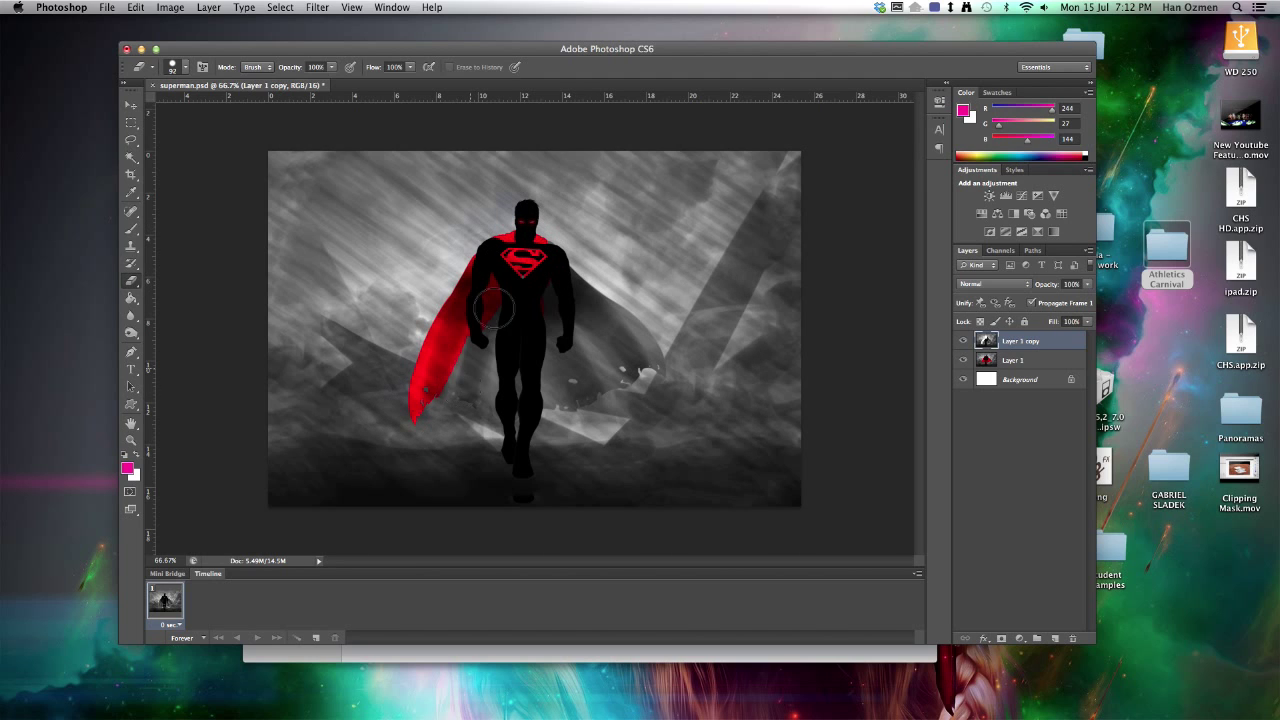
{"action": "mouse_move", "coordinate": [524, 408]}
{"action": "left_mouse_down"}
{"action": "mouse_move", "coordinate": [539, 277]}
{"action": "mouse_move", "coordinate": [565, 291]}
{"action": "mouse_move", "coordinate": [570, 320]}
{"action": "mouse_move", "coordinate": [634, 409]}
{"action": "mouse_move", "coordinate": [660, 390]}
{"action": "mouse_move", "coordinate": [600, 322]}
{"action": "mouse_move", "coordinate": [608, 314]}
{"action": "mouse_move", "coordinate": [570, 288]}
{"action": "left_mouse_up"}
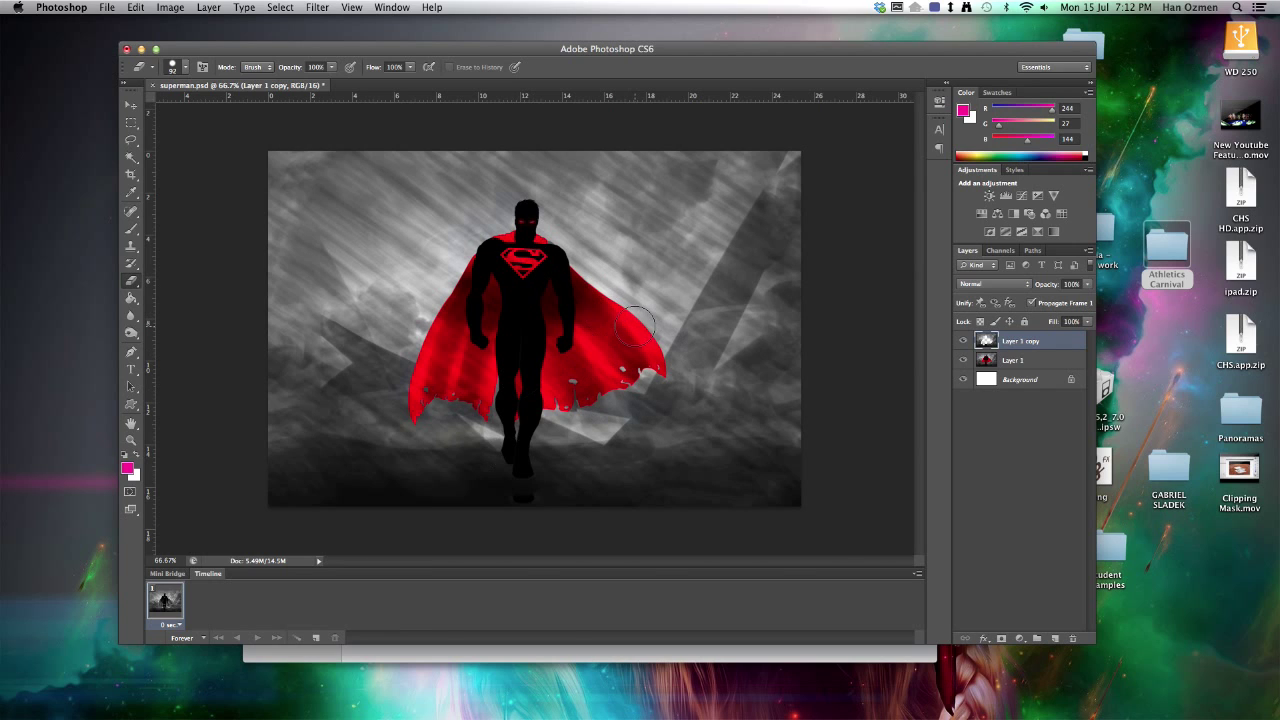
- Close superman.psd without saving the changes and quit Photoshop
{"action": "left_click", "coordinate": [126, 49]}
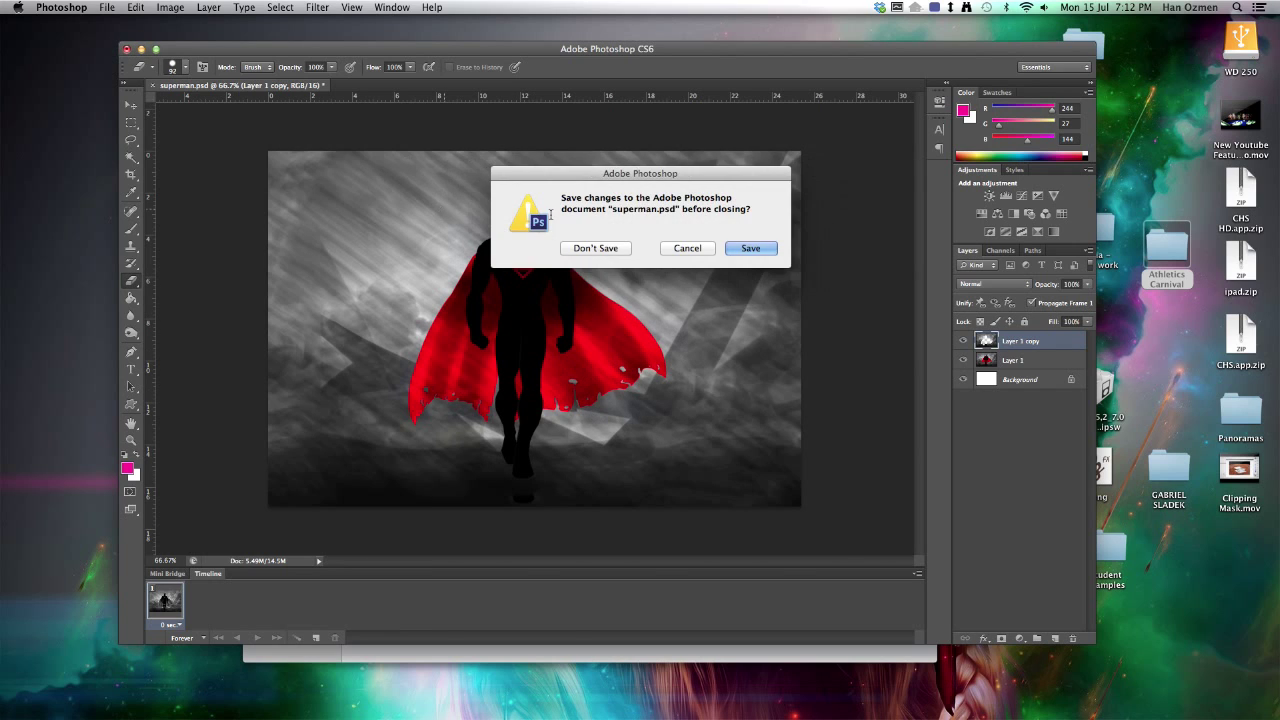
{"action": "left_click", "coordinate": [582, 253]}
{"action": "key", "text": "super+q"}
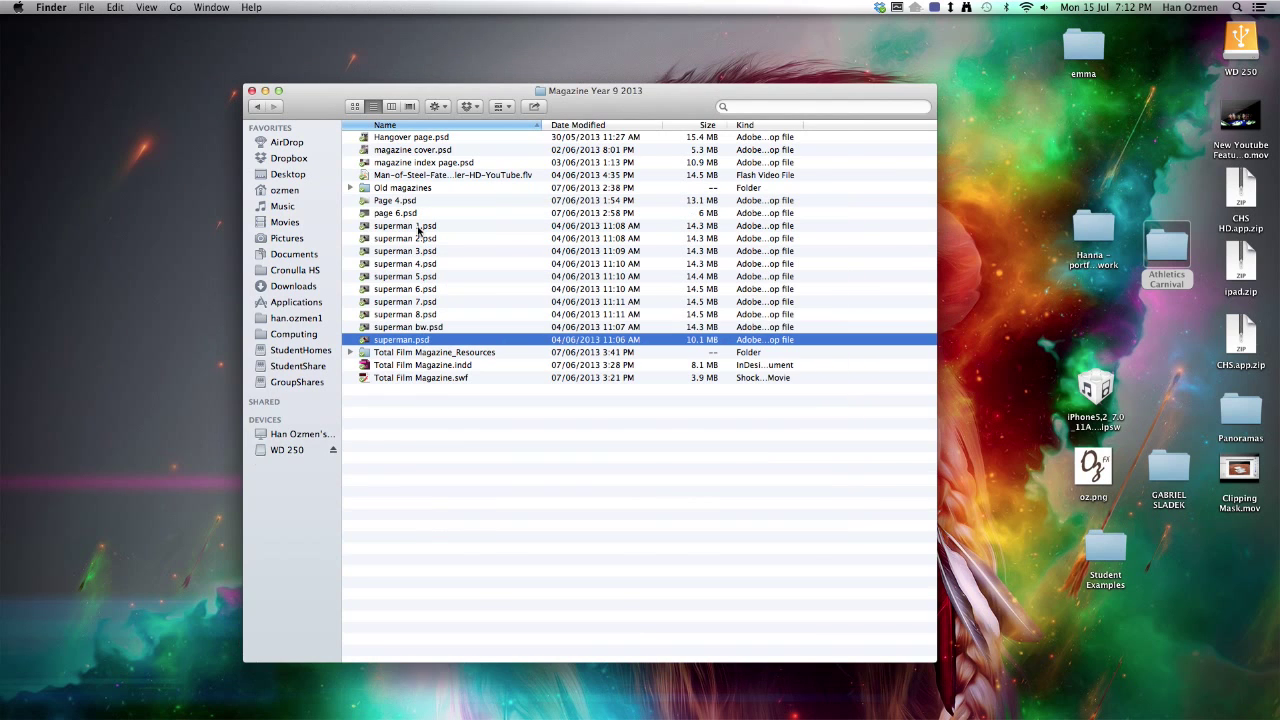
- Preview the image sequence from superman 1.psd to superman 8.psd in the Magazine Year 9 2013 folder
{"action": "left_click", "coordinate": [419, 230]}
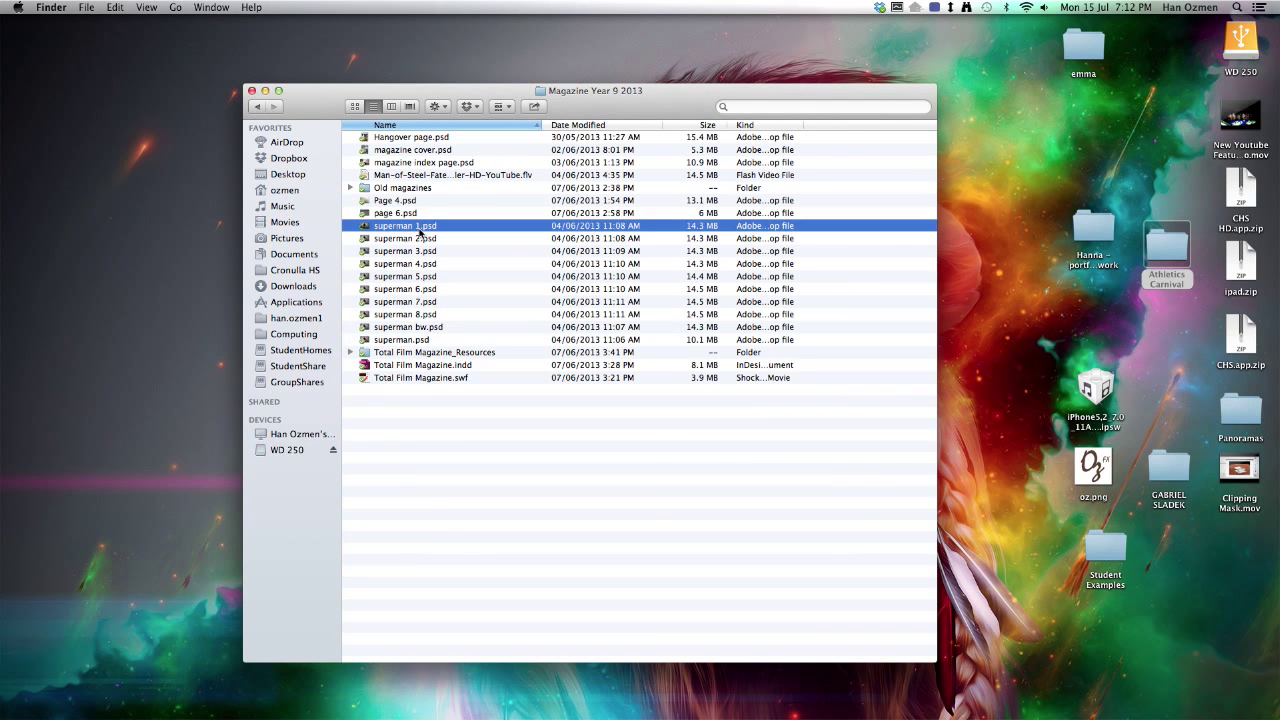
{"action": "key", "text": "space"}
{"action": "key", "text": "Down"}
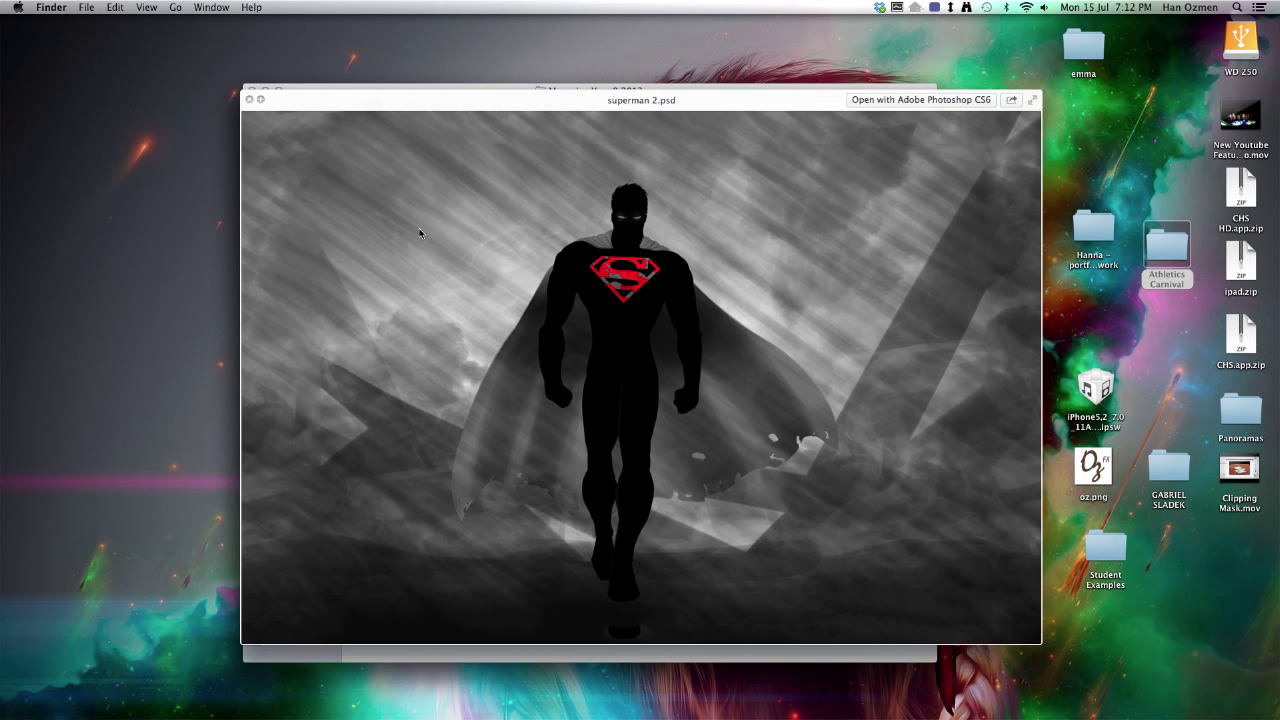
{"action": "key", "text": "Down"}
{"action": "key", "text": "Down"}
{"action": "key", "text": "Down"}
{"action": "key", "text": "Down"}
{"action": "key", "text": "Down"}
{"action": "key", "text": "Down"}
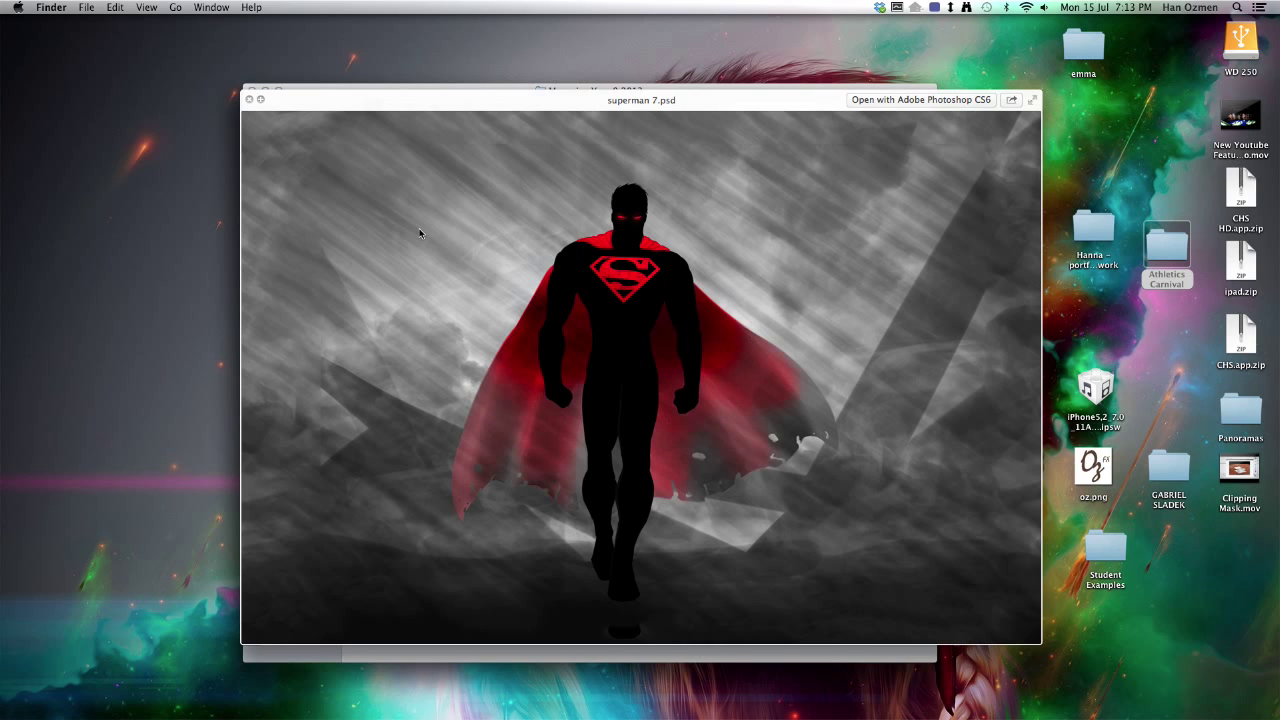
{"action": "key", "text": "Down"}
{"action": "key", "text": "Up"}
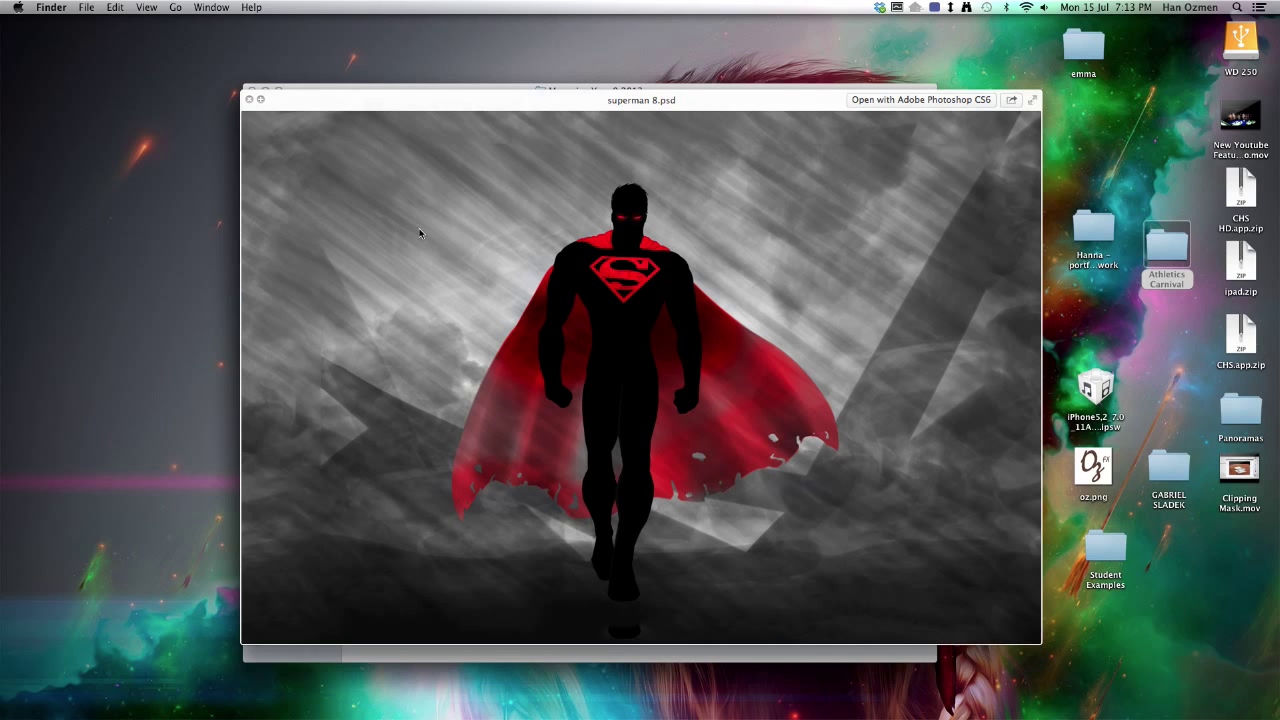
{"action": "key", "text": "space"}
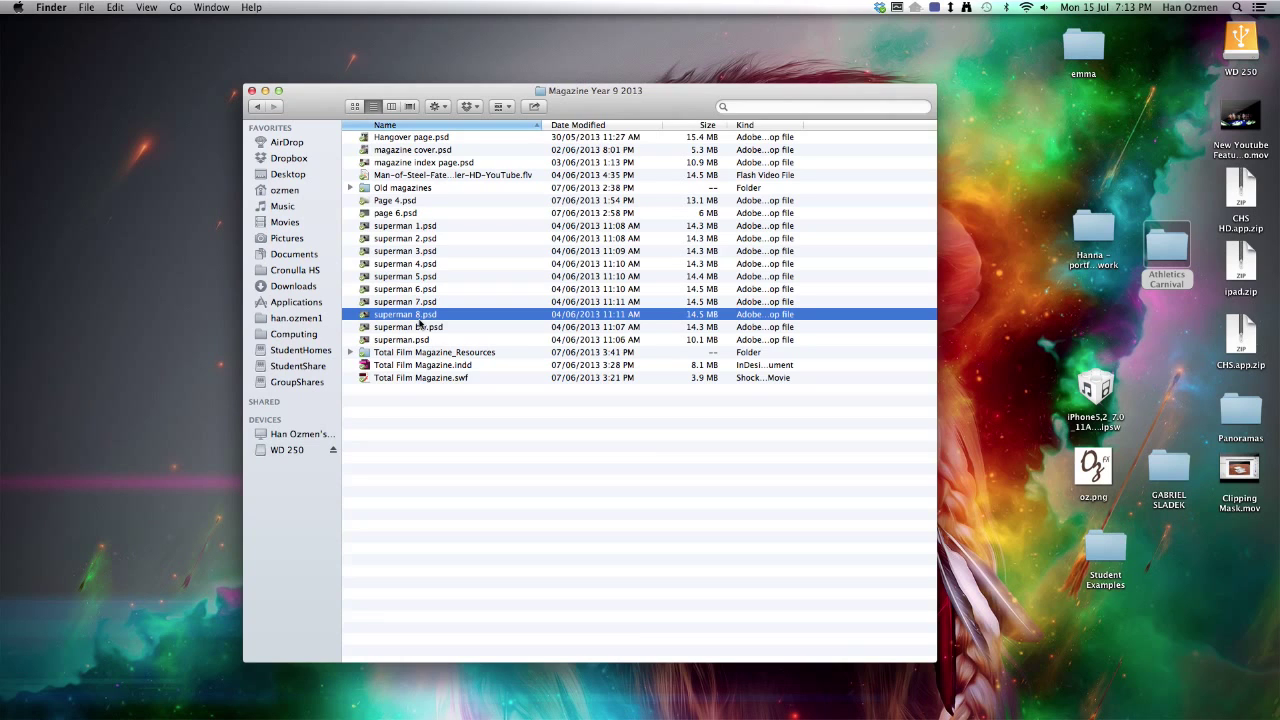
{"action": "left_click_drag", "start_coordinate": [451, 343], "coordinate": [386, 230]}
{"action": "left_click", "coordinate": [451, 452]}
- Switch to InDesign and create a Web document with 3 facing pages in portrait orientation, 600 x 800 px
{"action": "mouse_move", "coordinate": [5, 205]}
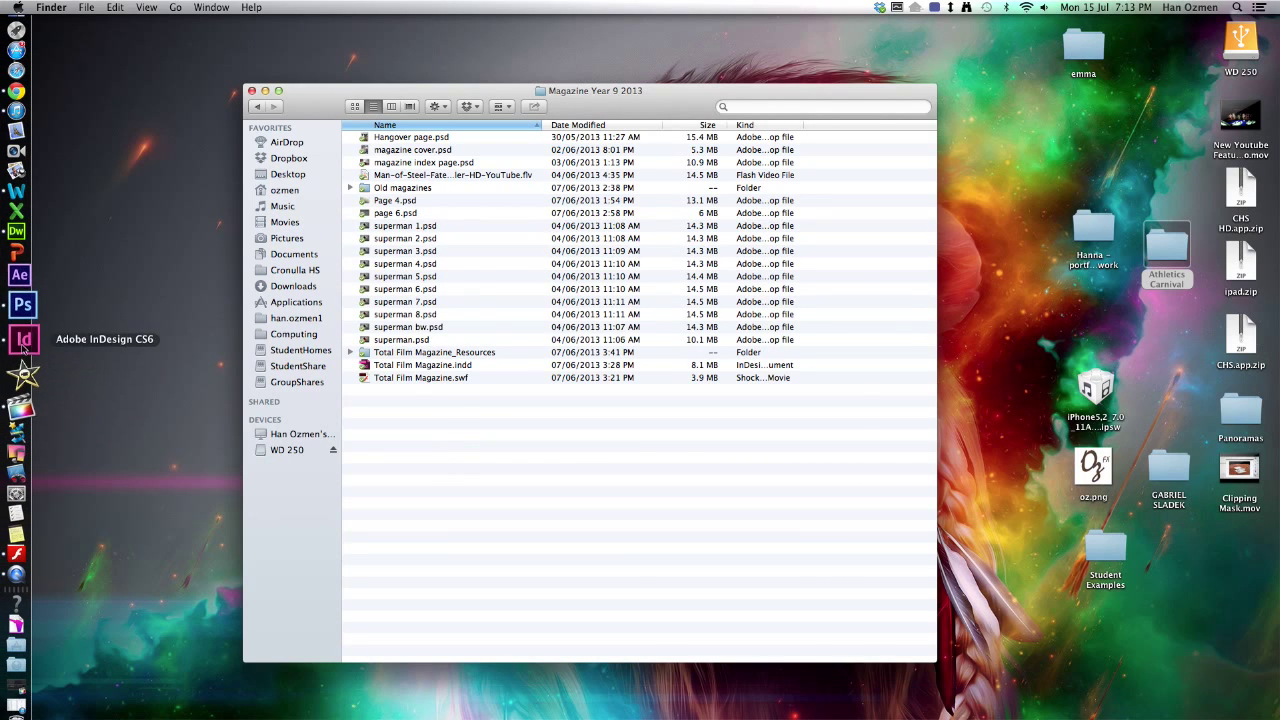
{"action": "left_click", "coordinate": [16, 338]}
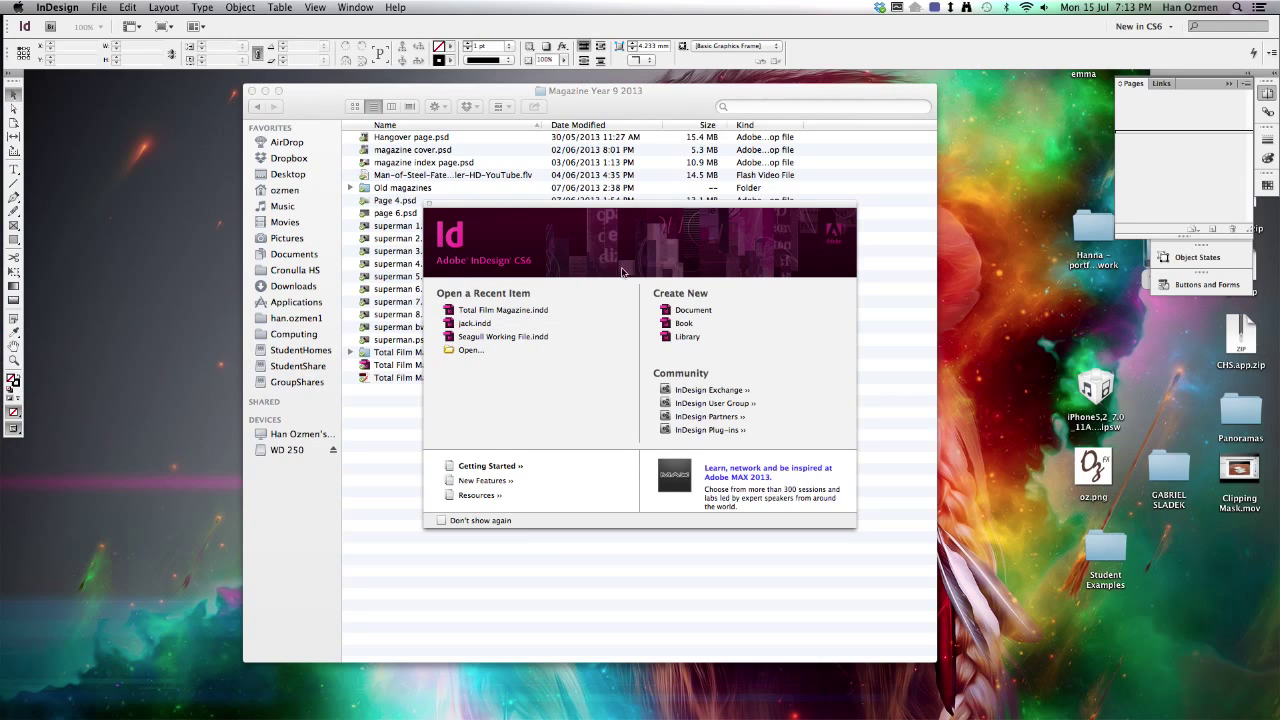
{"action": "left_click", "coordinate": [693, 311]}
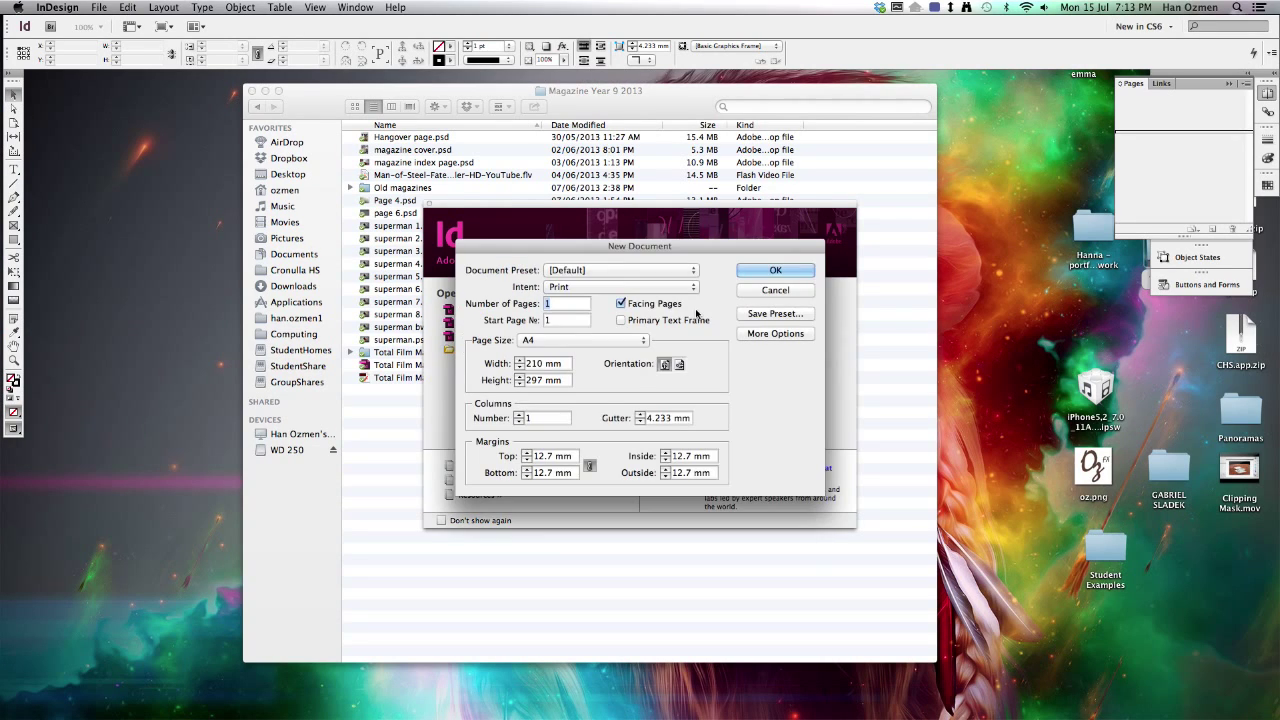
{"action": "left_click", "coordinate": [600, 287]}
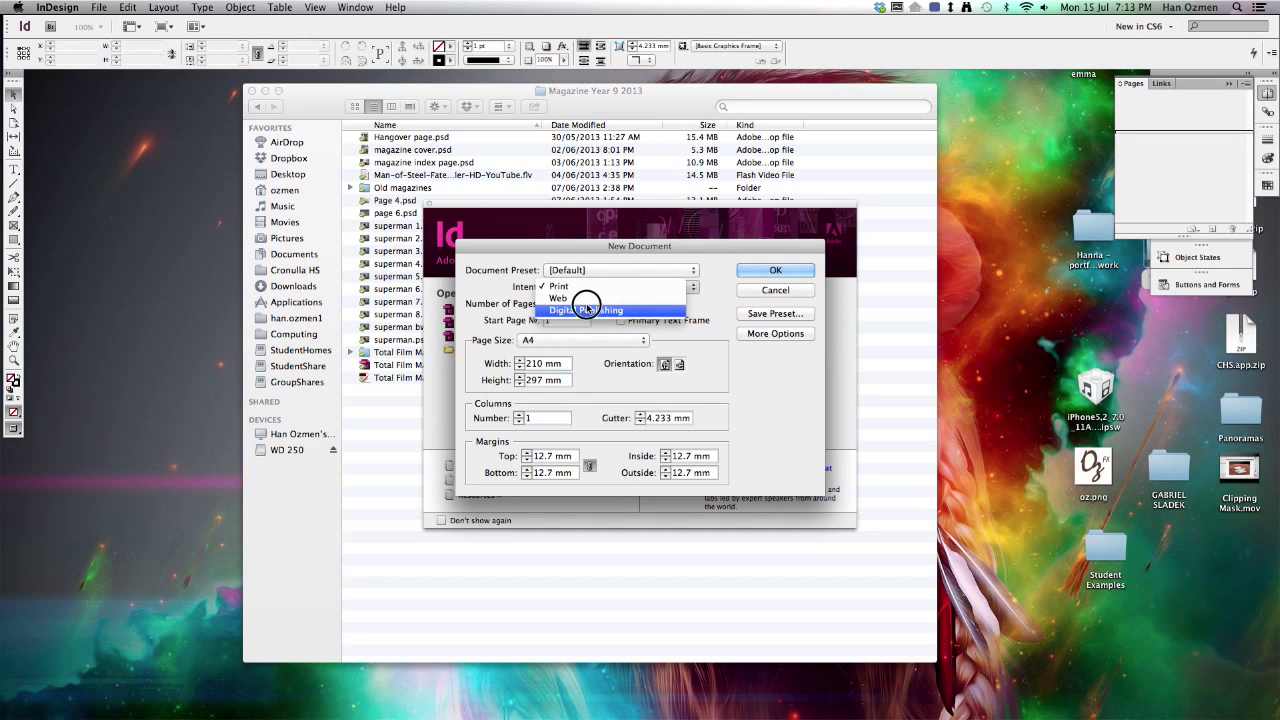
{"action": "left_click", "coordinate": [581, 320]}
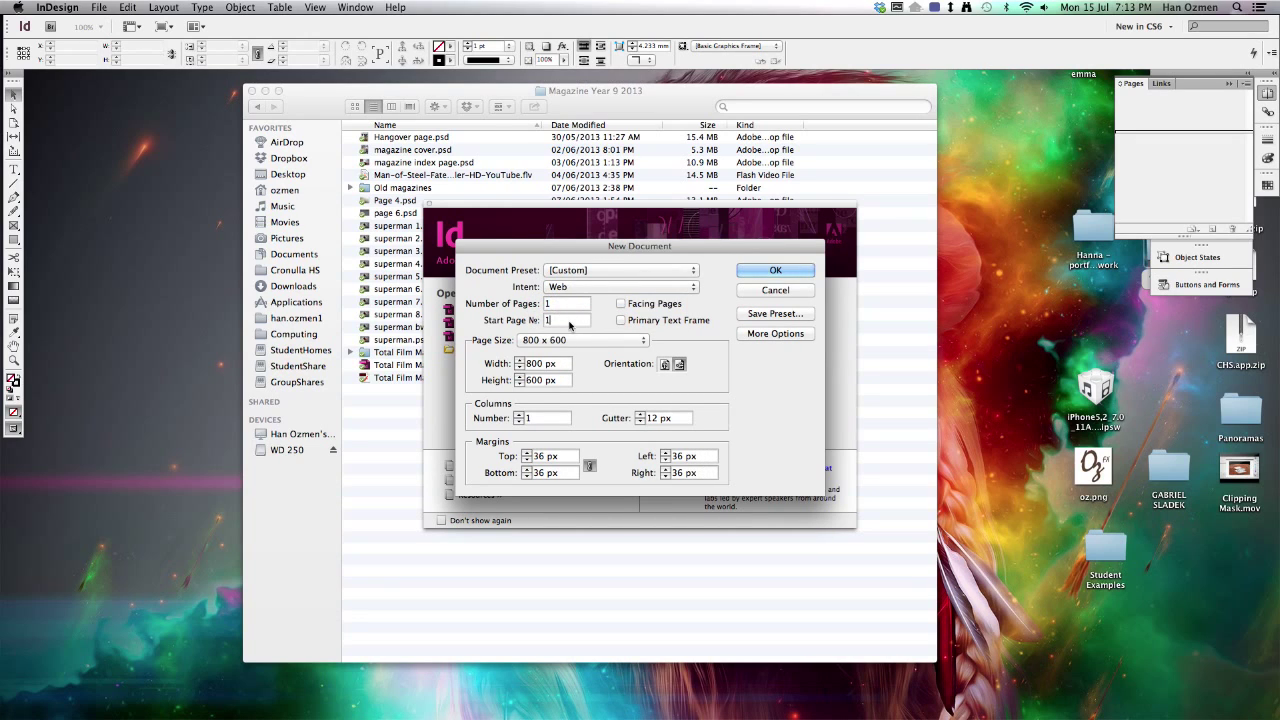
{"action": "type", "text": "3"}
{"action": "left_click", "coordinate": [656, 306]}
{"action": "left_click", "coordinate": [664, 364]}
{"action": "left_click", "coordinate": [763, 270]}
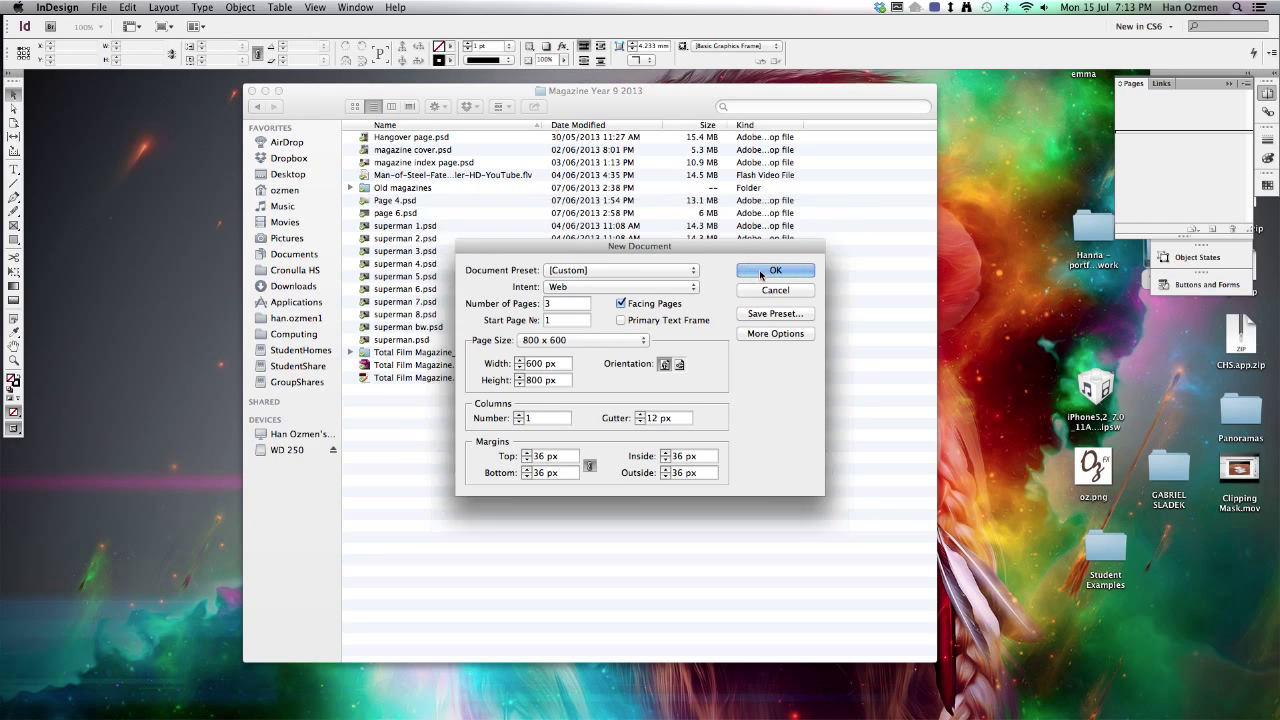
- Examine the new document's page layout, focusing on the facing spread of pages 2 and 3
{"action": "scroll", "coordinate": [683, 250], "scroll_direction": "down", "scroll_amount": 10}
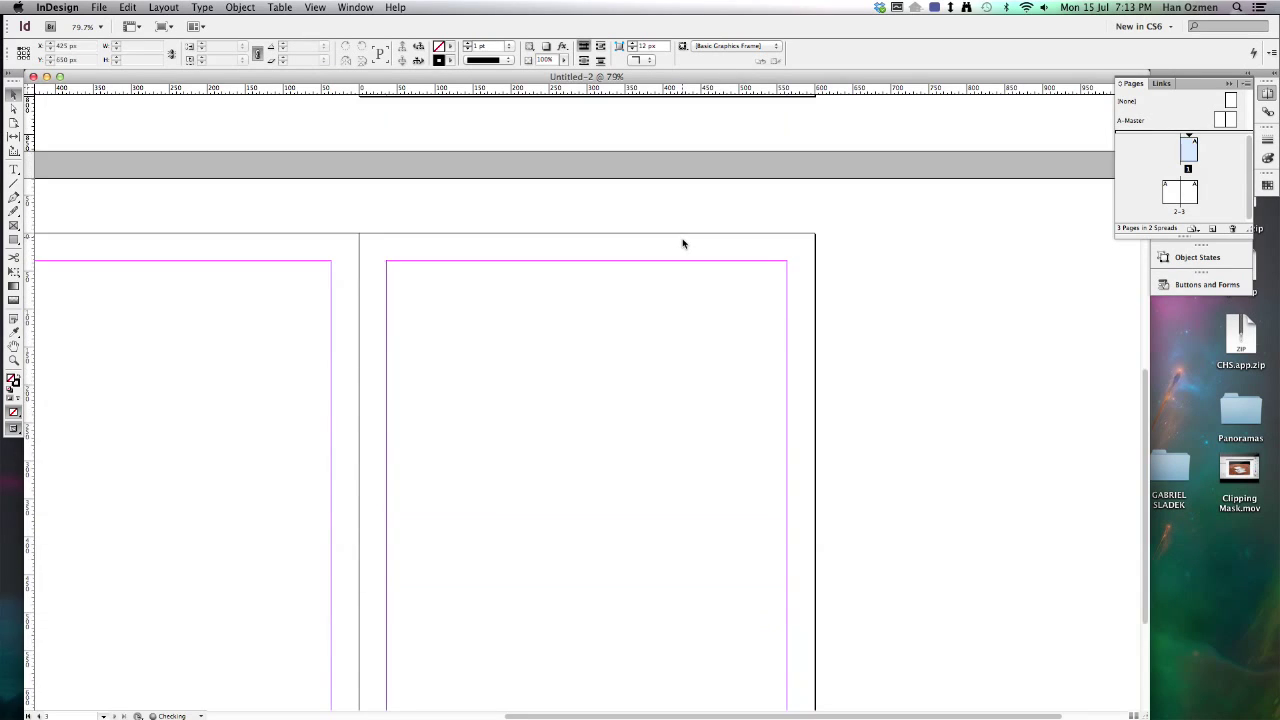
{"action": "left_click_drag", "start_coordinate": [973, 716], "coordinate": [848, 690]}
{"action": "scroll", "coordinate": [711, 458], "scroll_direction": "up", "scroll_amount": 2}
{"action": "scroll", "coordinate": [693, 432], "scroll_direction": "down", "scroll_amount": 2}
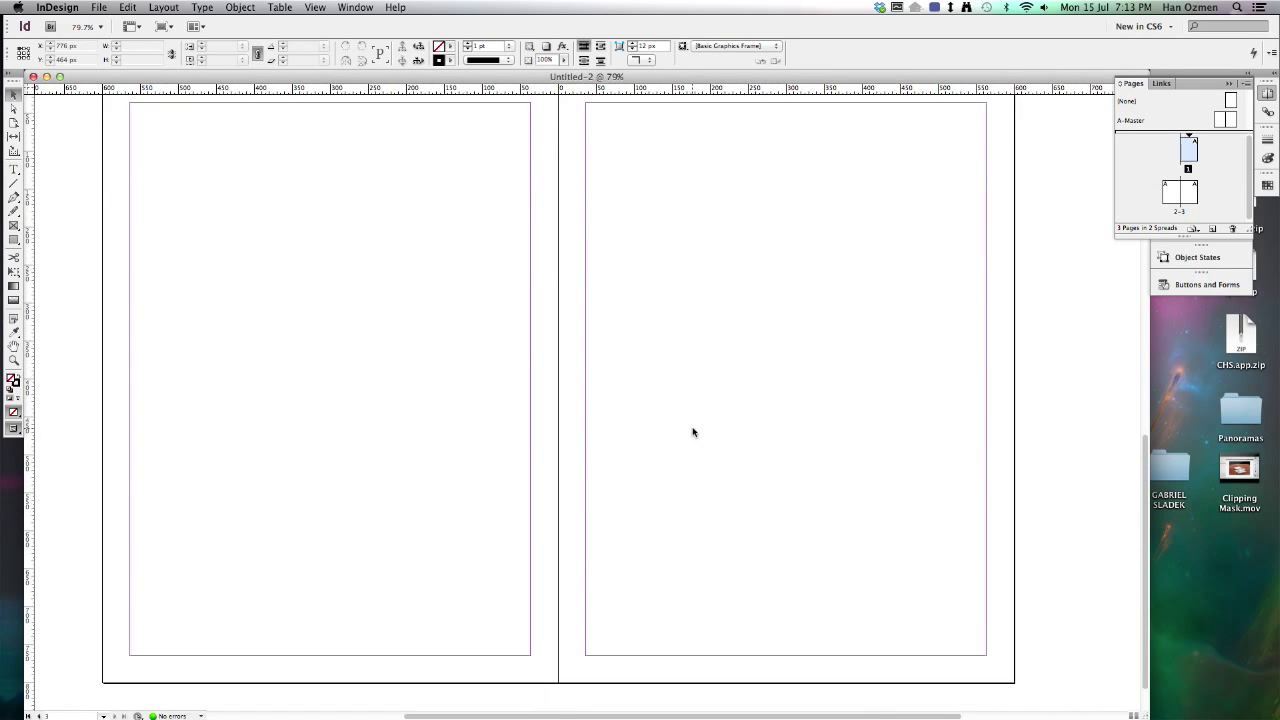
{"action": "key", "text": "super+minus"}
{"action": "scroll", "coordinate": [703, 389], "scroll_direction": "up", "scroll_amount": 2}
{"action": "scroll", "coordinate": [703, 389], "scroll_direction": "down", "scroll_amount": 2}
{"action": "key", "text": "super+minus"}
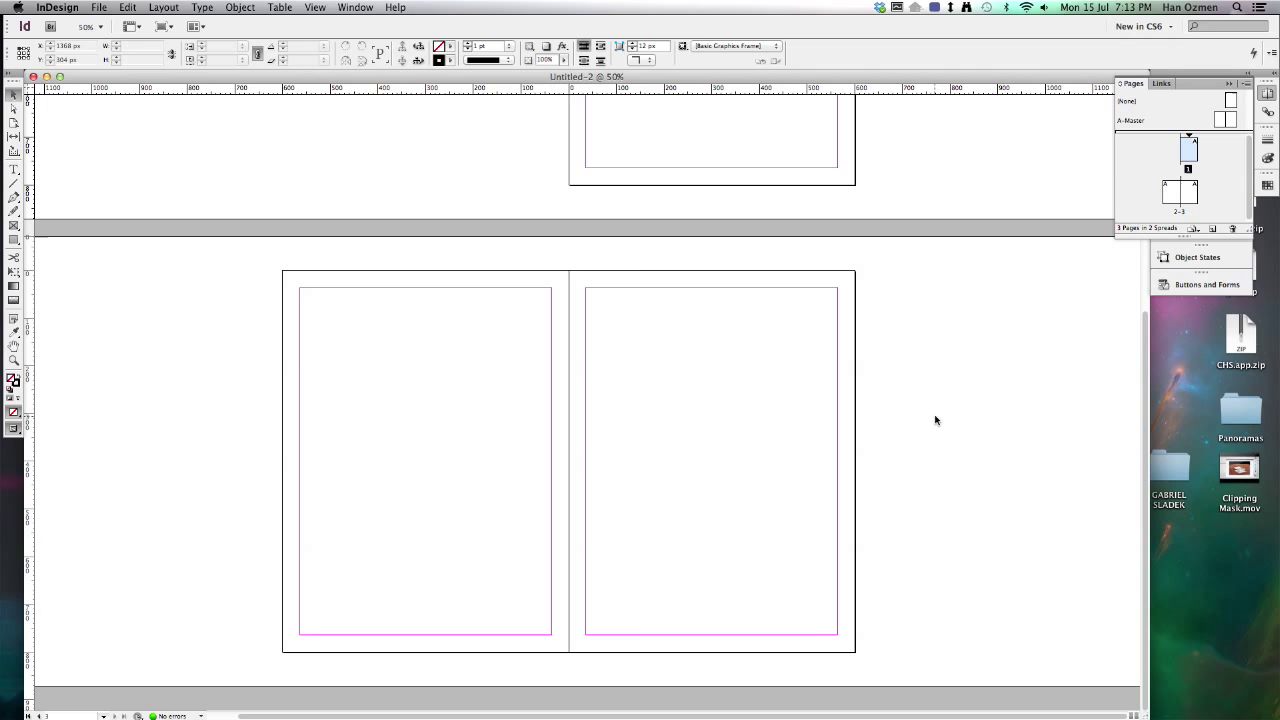
{"action": "key", "text": "super+equal"}
{"action": "scroll", "coordinate": [871, 363], "scroll_direction": "down", "scroll_amount": 5}
{"action": "scroll", "coordinate": [869, 363], "scroll_direction": "up", "scroll_amount": 2}
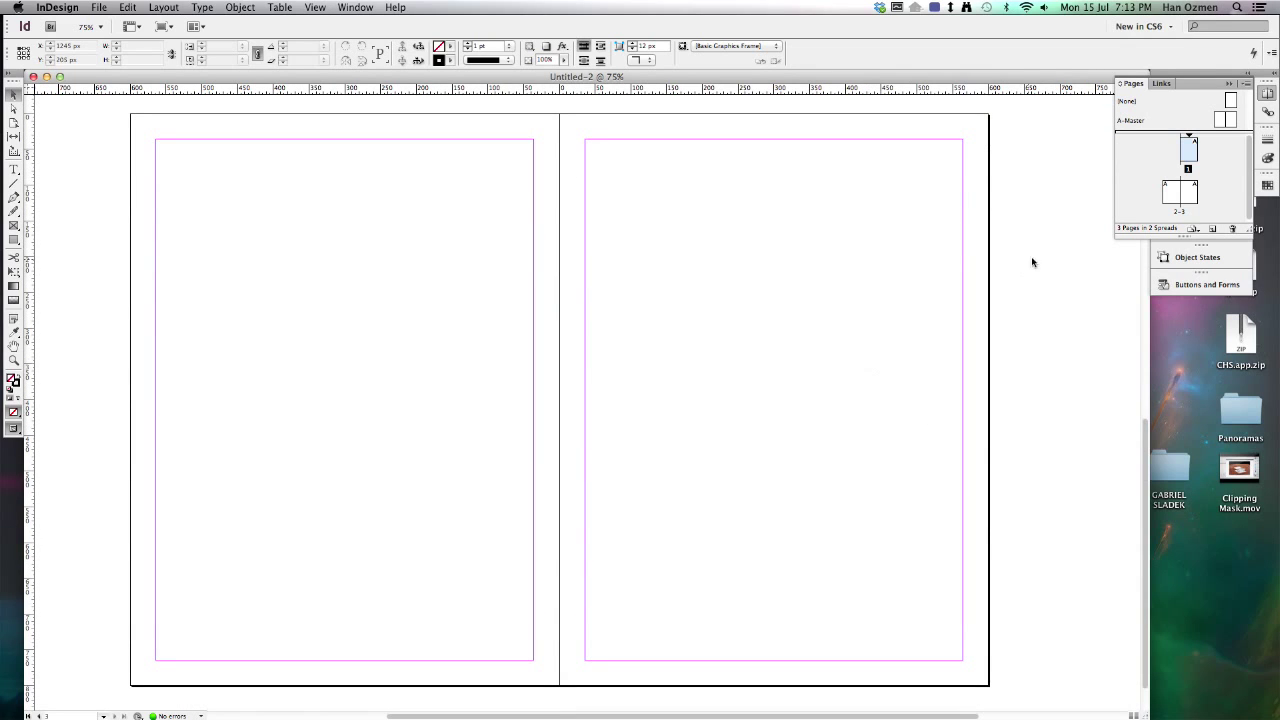
- Place superman bw.psd from the Magazine Year 9 2013 folder across the whole spread of pages 2 and 3, about 1202 x 802 px
{"action": "left_click", "coordinate": [1216, 88]}
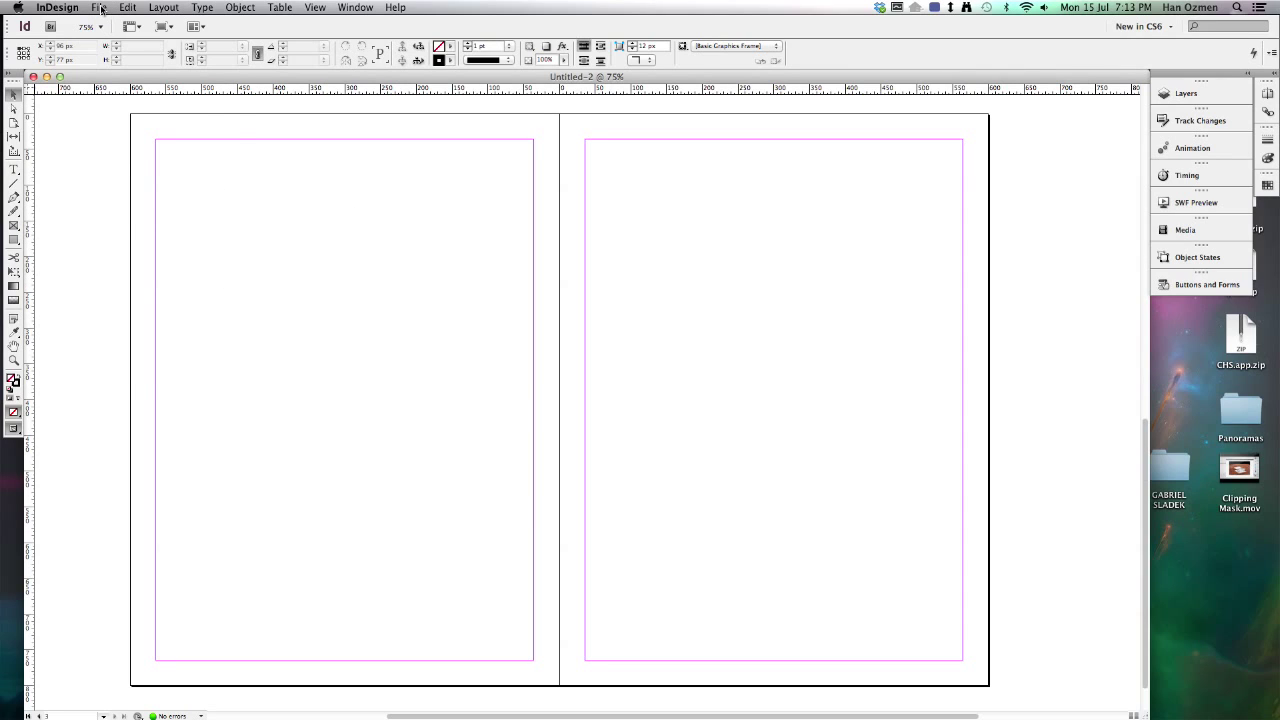
{"action": "left_click", "coordinate": [101, 8]}
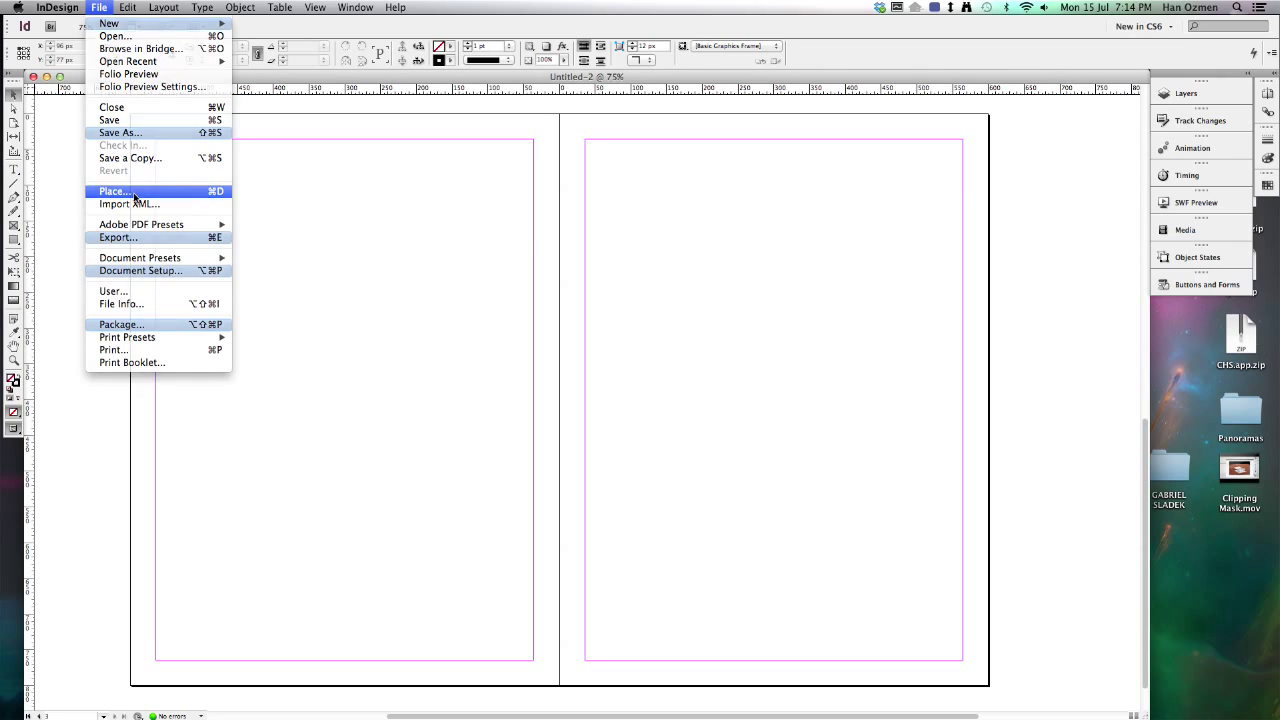
{"action": "left_click", "coordinate": [671, 272]}
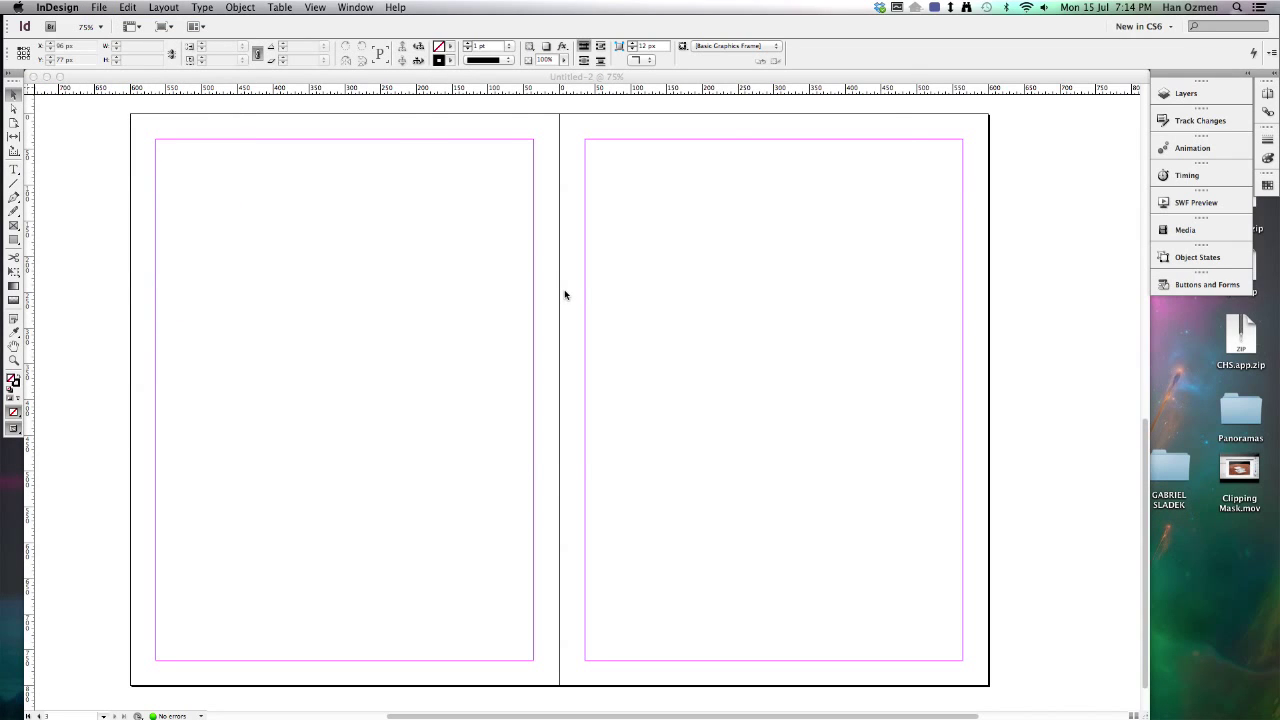
{"action": "mouse_move", "coordinate": [499, 203]}
{"action": "left_mouse_down"}
{"action": "mouse_move", "coordinate": [500, 254]}
{"action": "mouse_move", "coordinate": [491, 189]}
{"action": "mouse_move", "coordinate": [493, 202]}
{"action": "left_mouse_up"}
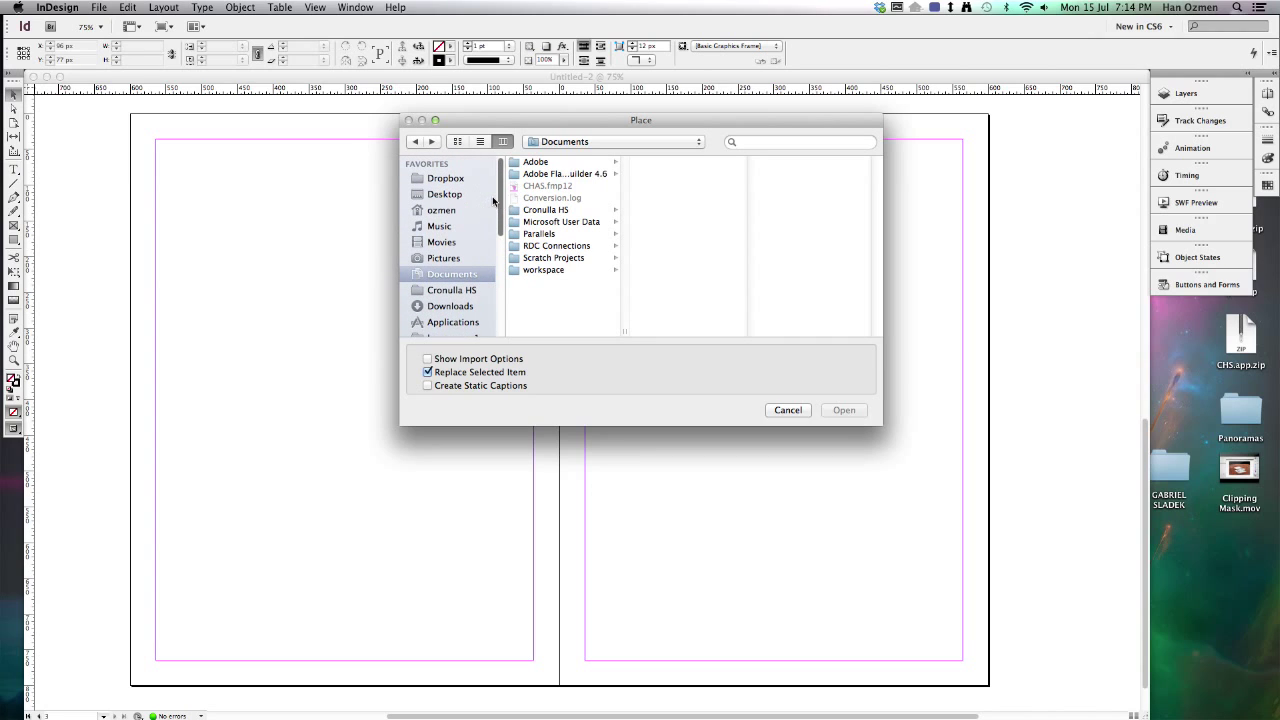
{"action": "left_click", "coordinate": [453, 180]}
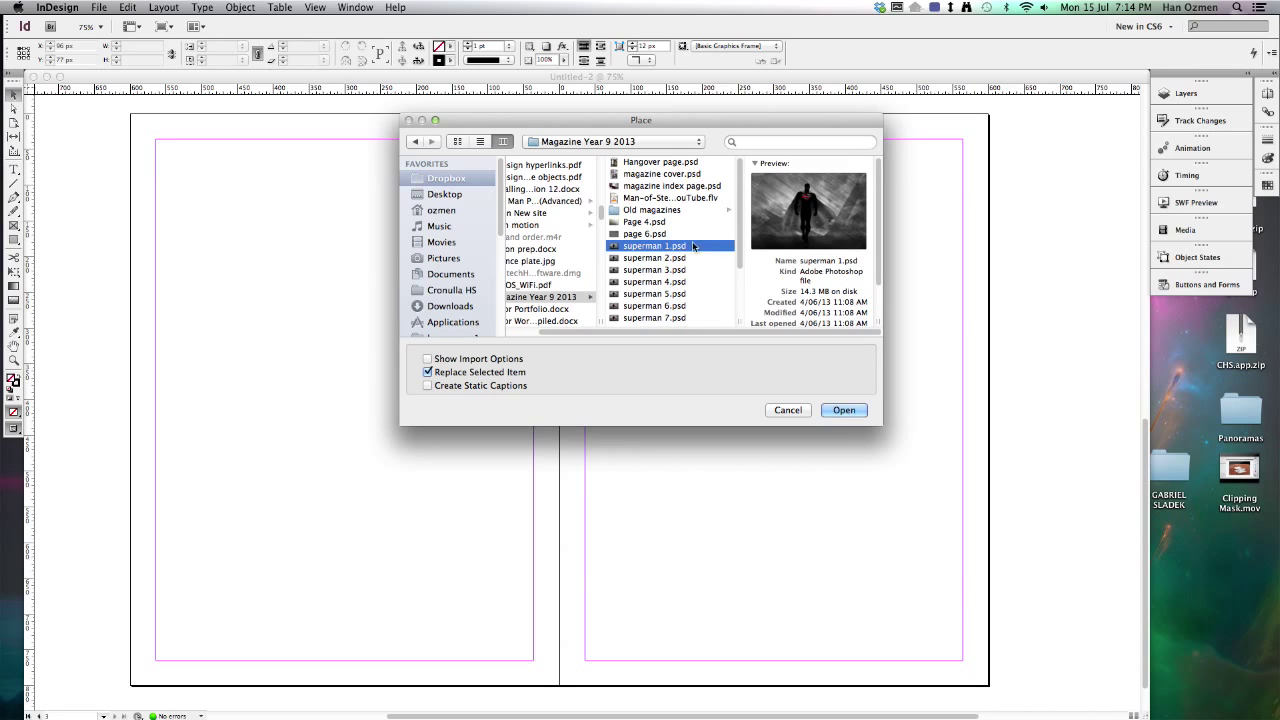
{"action": "scroll", "coordinate": [690, 247], "scroll_direction": "down", "scroll_amount": 3}
{"action": "left_click", "coordinate": [680, 275]}
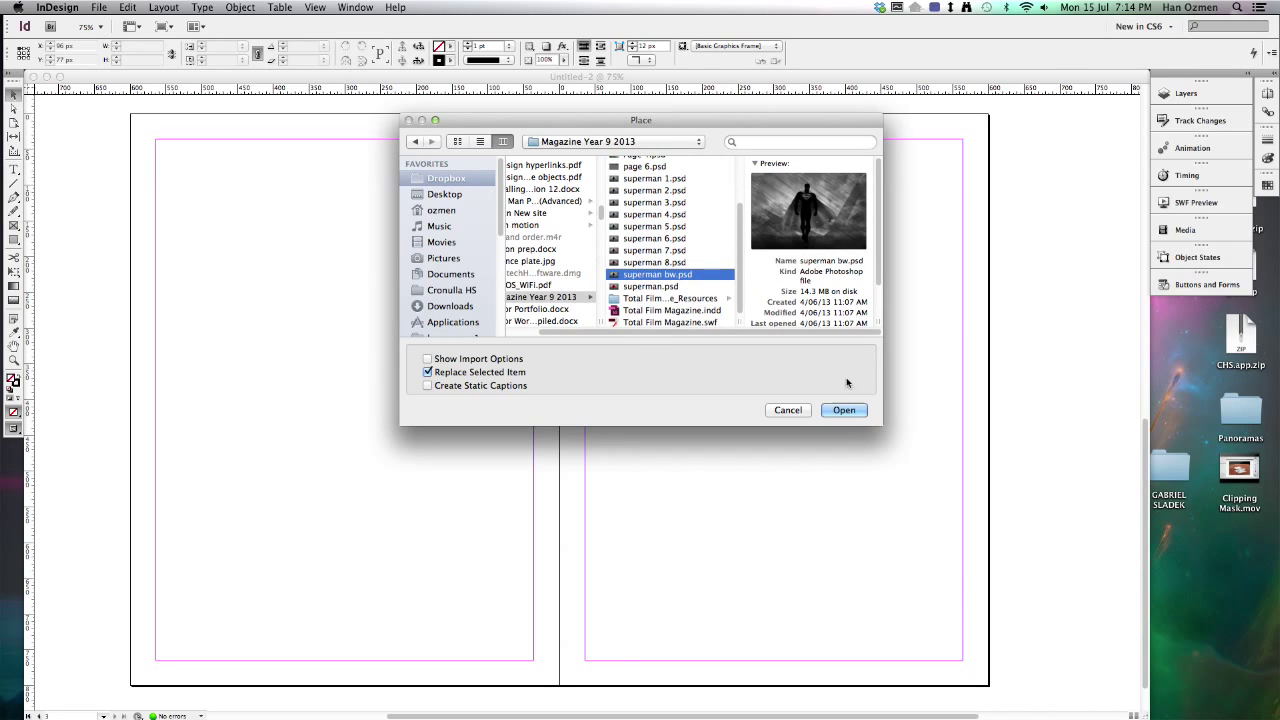
{"action": "left_click", "coordinate": [843, 410]}
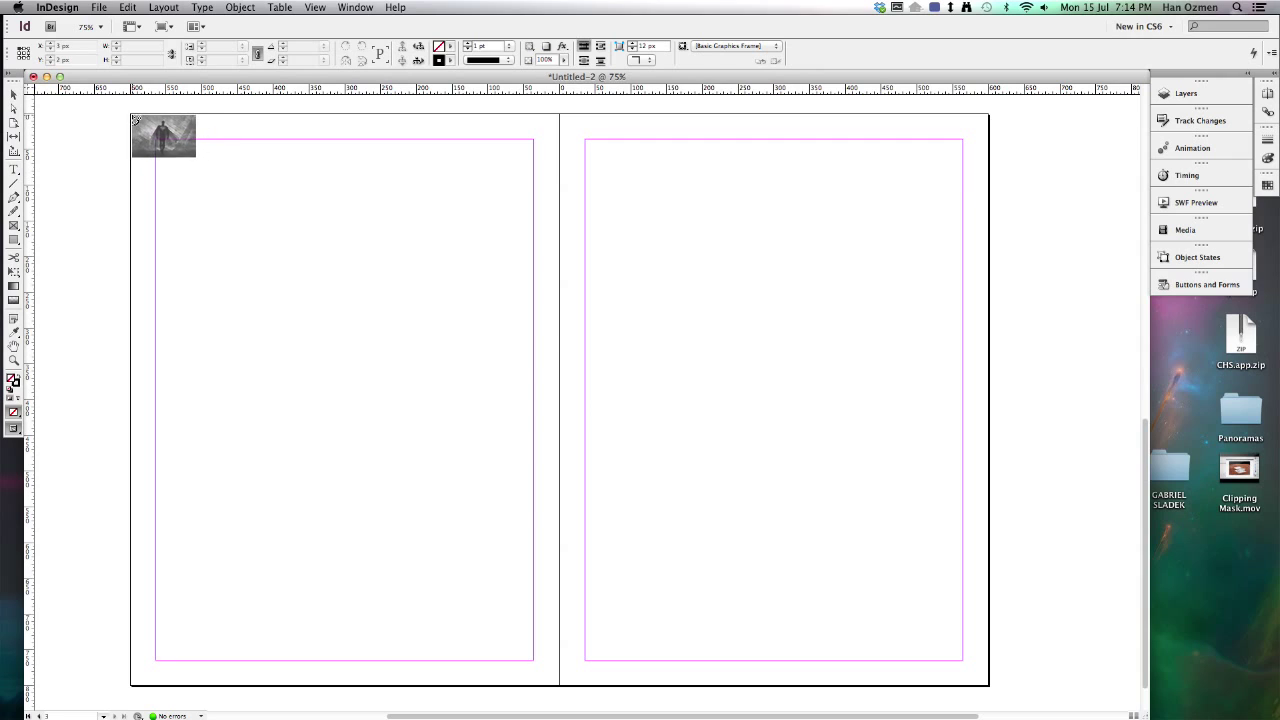
{"action": "left_click_drag", "start_coordinate": [131, 114], "coordinate": [992, 686]}
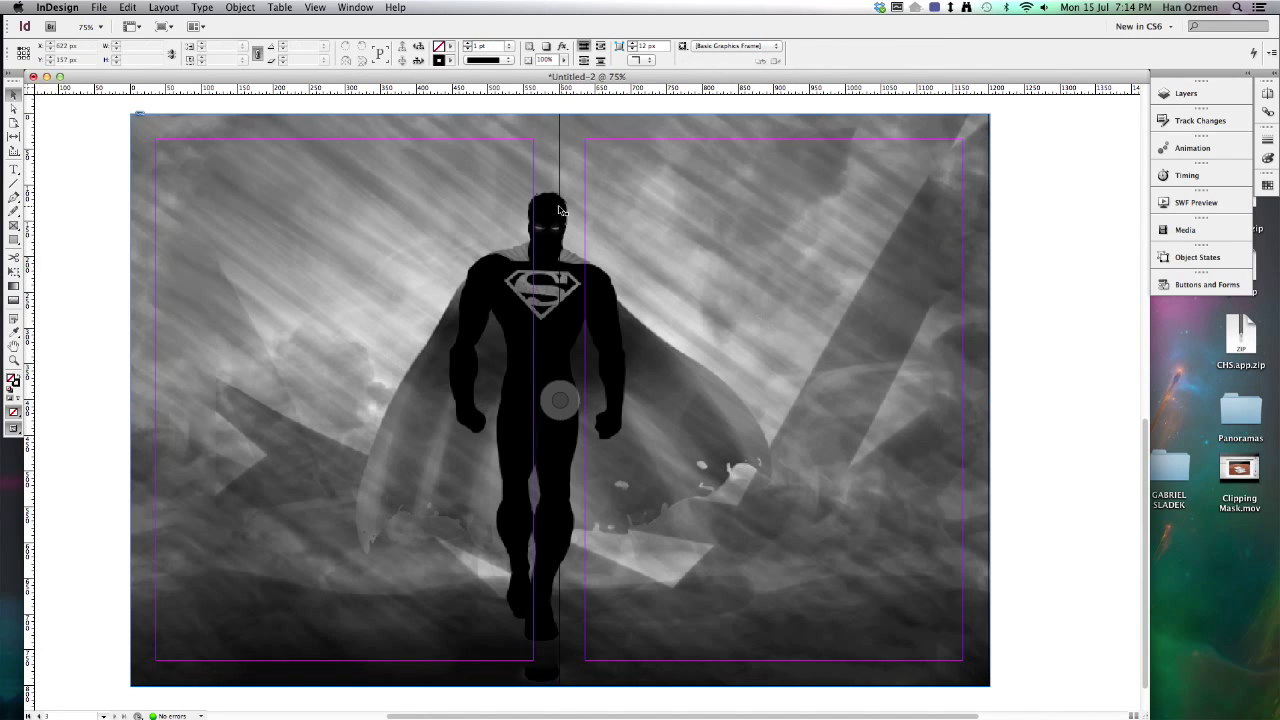
- Apply the Appear animation preset to the superman bw.psd image and check its entry in the On Page Load timing list
{"action": "left_click", "coordinate": [558, 140]}
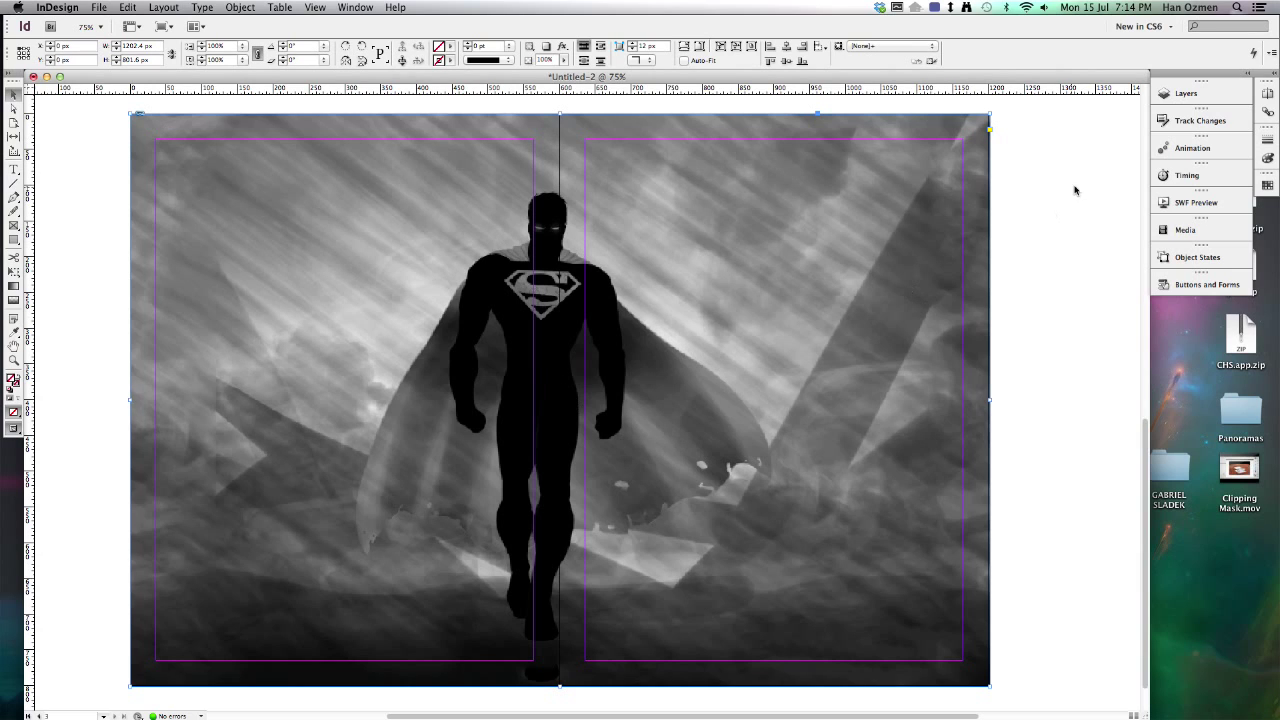
{"action": "left_click", "coordinate": [1180, 150]}
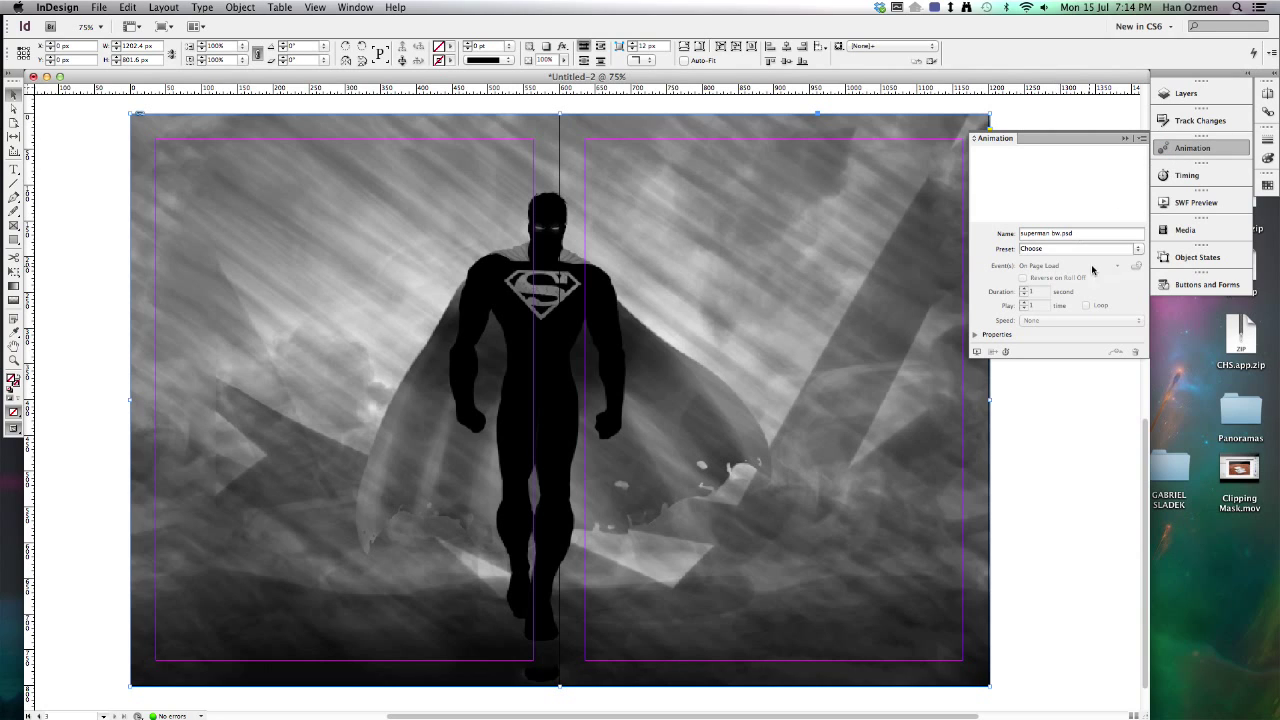
{"action": "left_click", "coordinate": [1137, 249]}
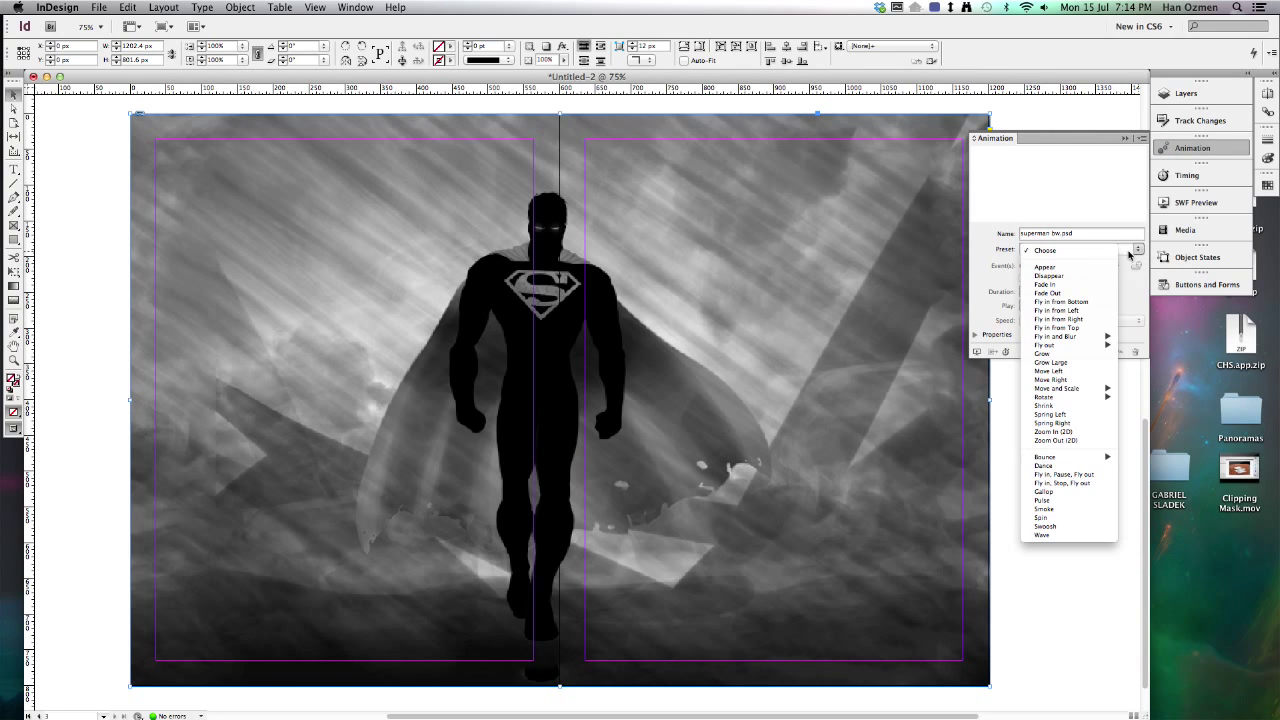
{"action": "left_click", "coordinate": [1081, 267]}
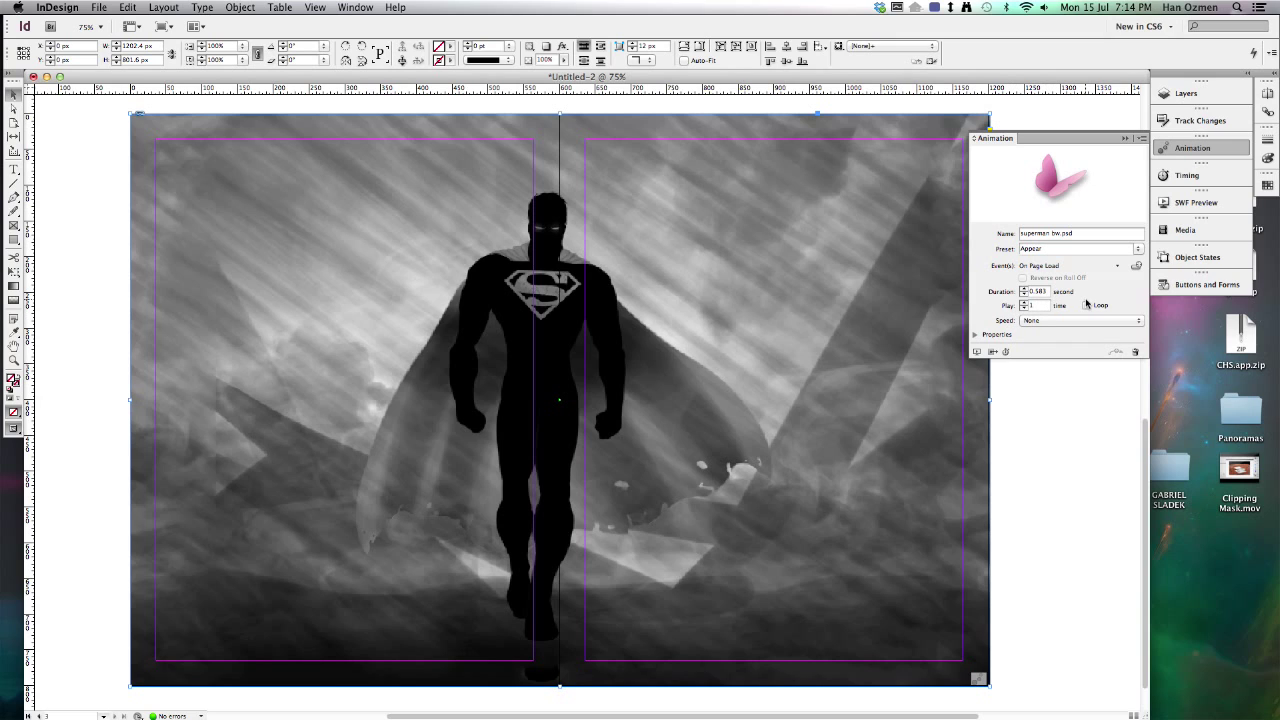
{"action": "left_click", "coordinate": [975, 334]}
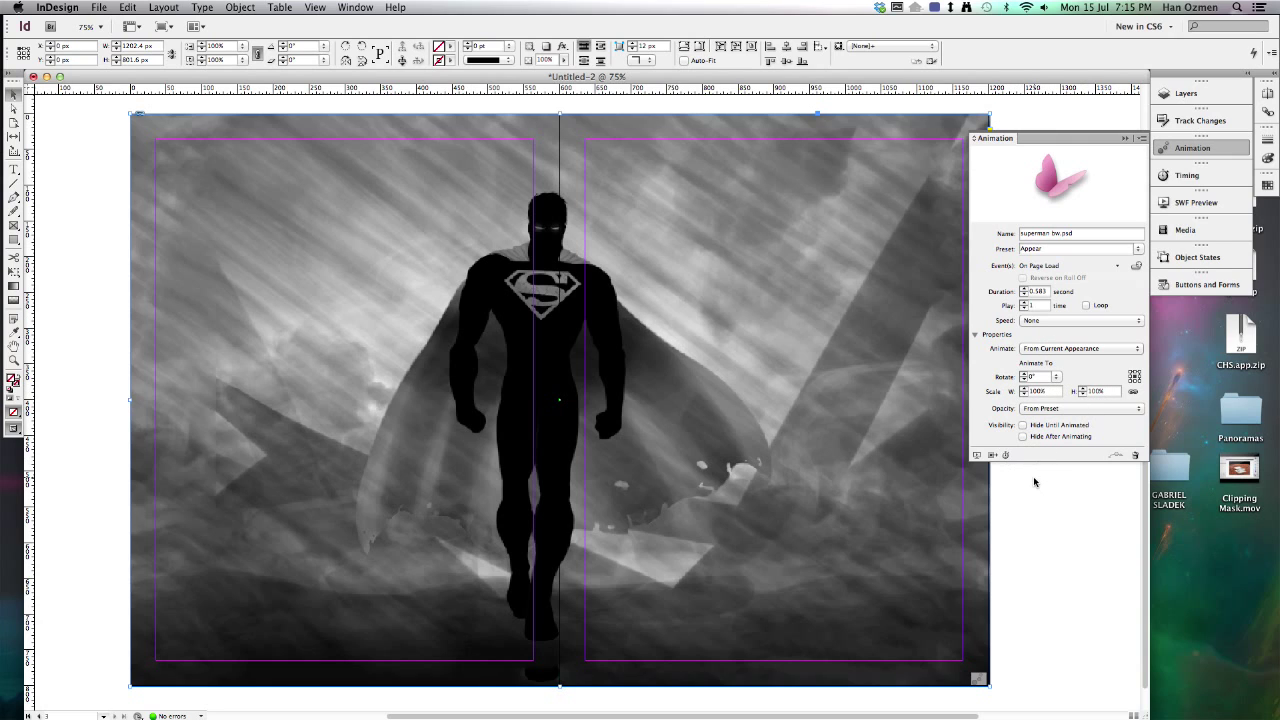
{"action": "left_click", "coordinate": [1183, 176]}
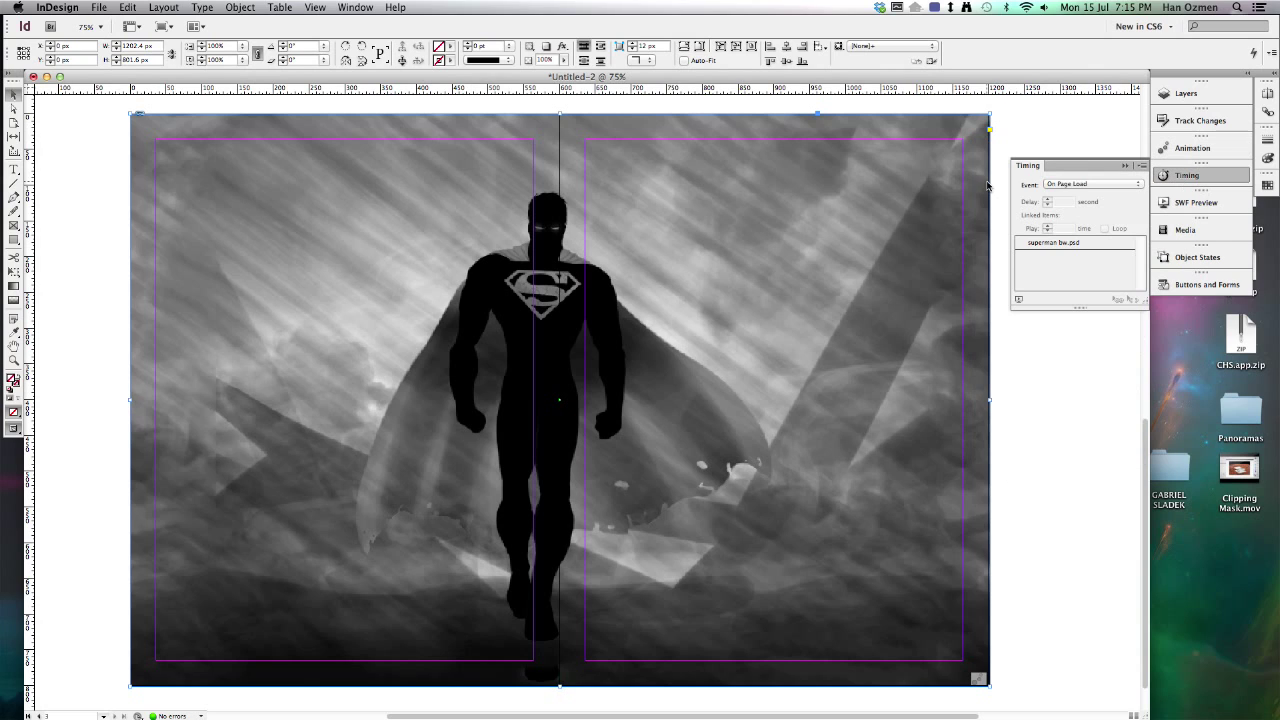
{"action": "left_click", "coordinate": [1063, 386]}
{"action": "left_click", "coordinate": [1124, 166]}
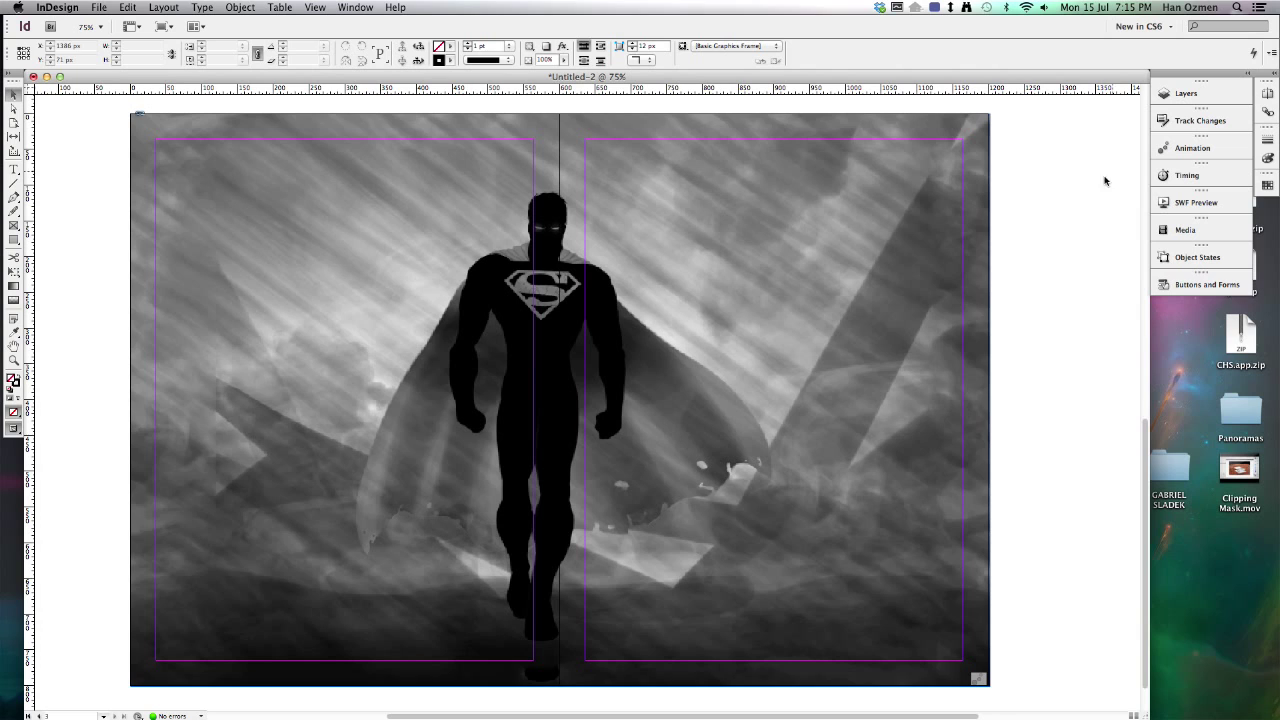
- Place superman 1.psd over the black-and-white image so it covers the whole spread, about 1202 x 802 px
{"action": "left_click", "coordinate": [104, 8]}
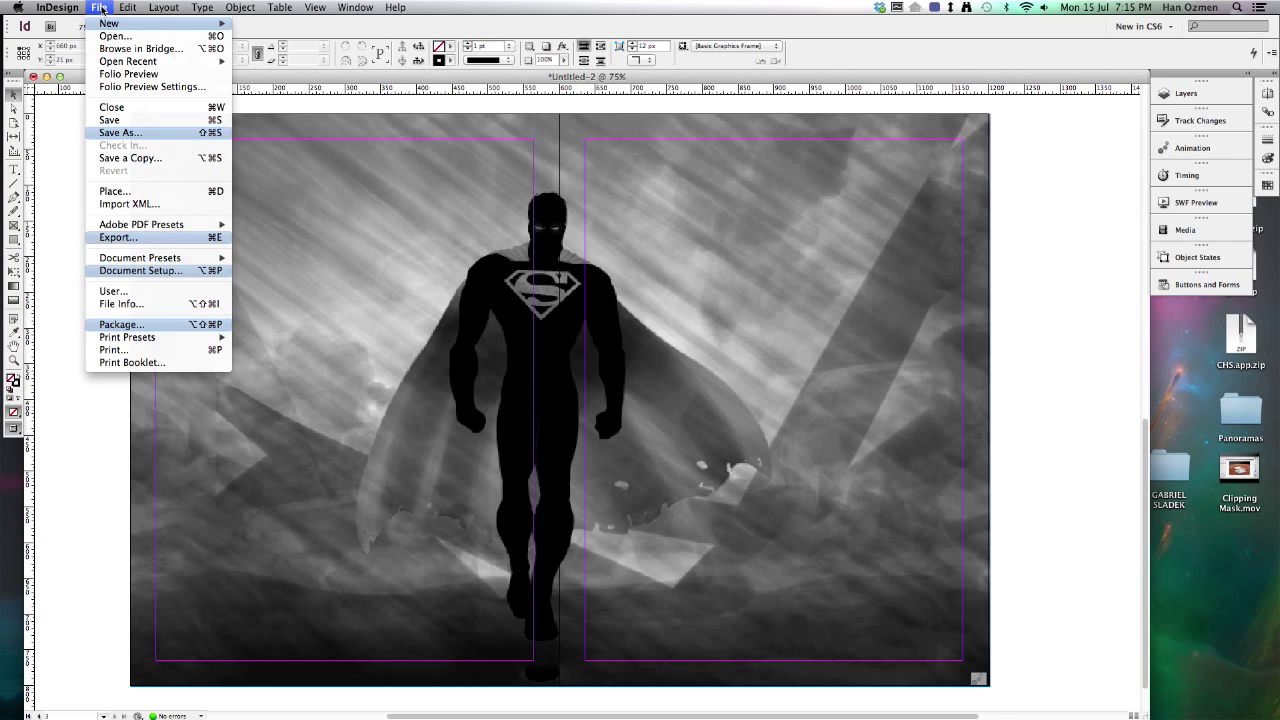
{"action": "left_click", "coordinate": [483, 193]}
{"action": "key", "text": "super+d"}
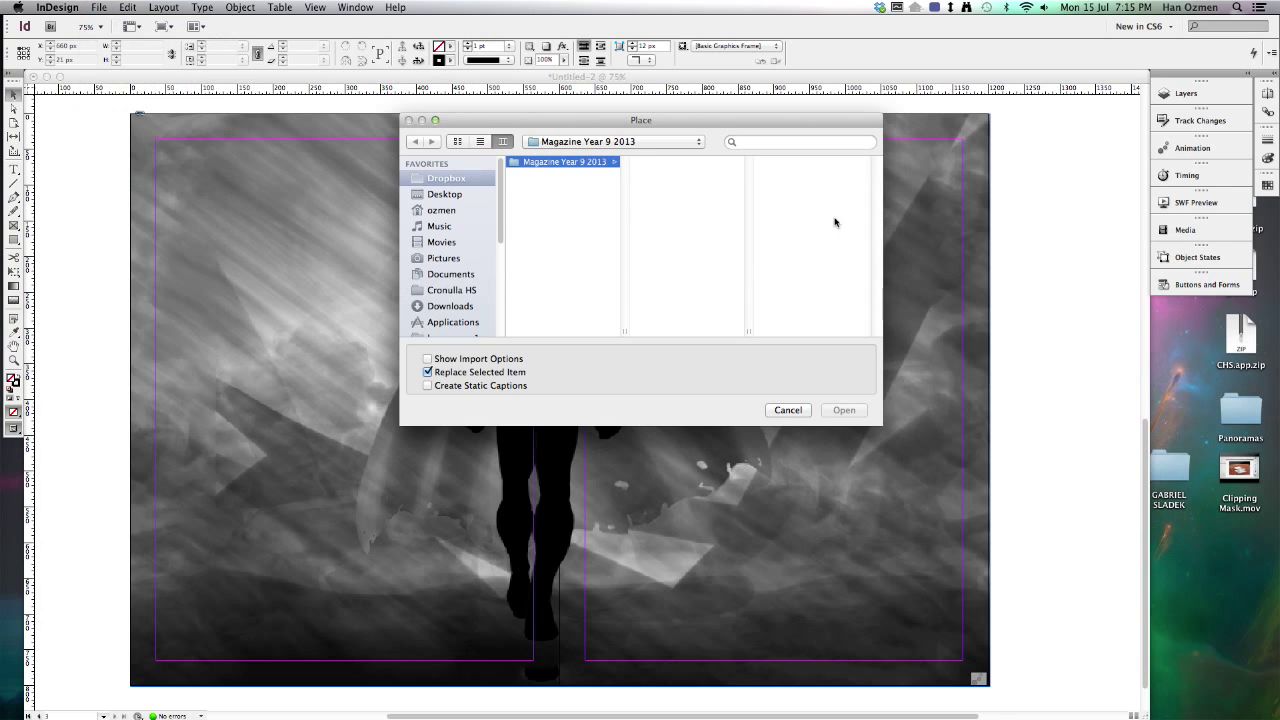
{"action": "left_click", "coordinate": [683, 248]}
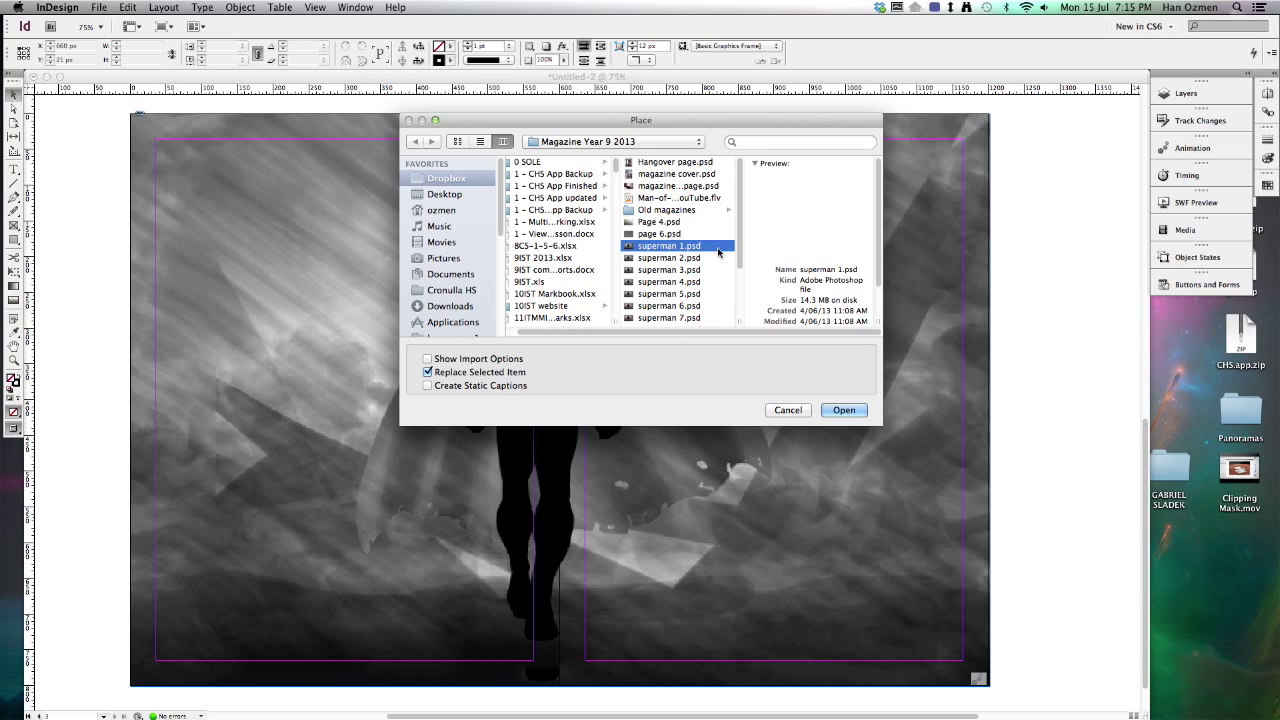
{"action": "left_click", "coordinate": [845, 411]}
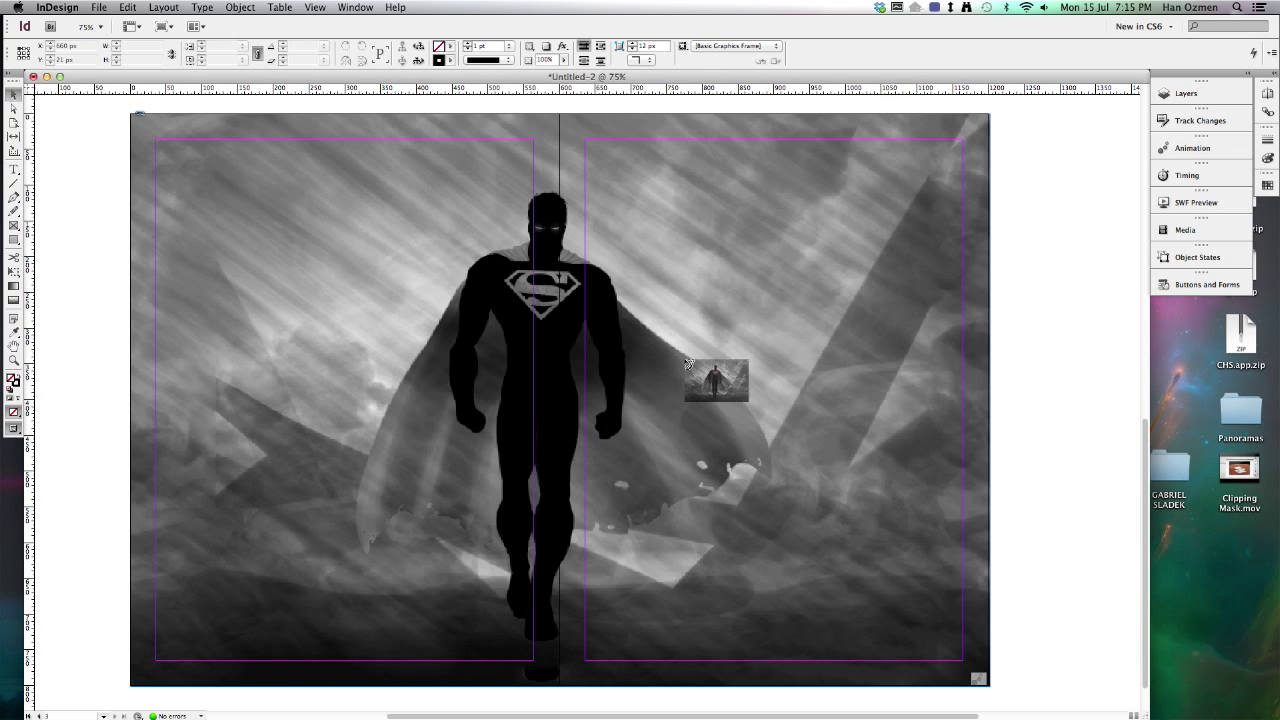
{"action": "left_click_drag", "start_coordinate": [134, 115], "coordinate": [990, 660]}
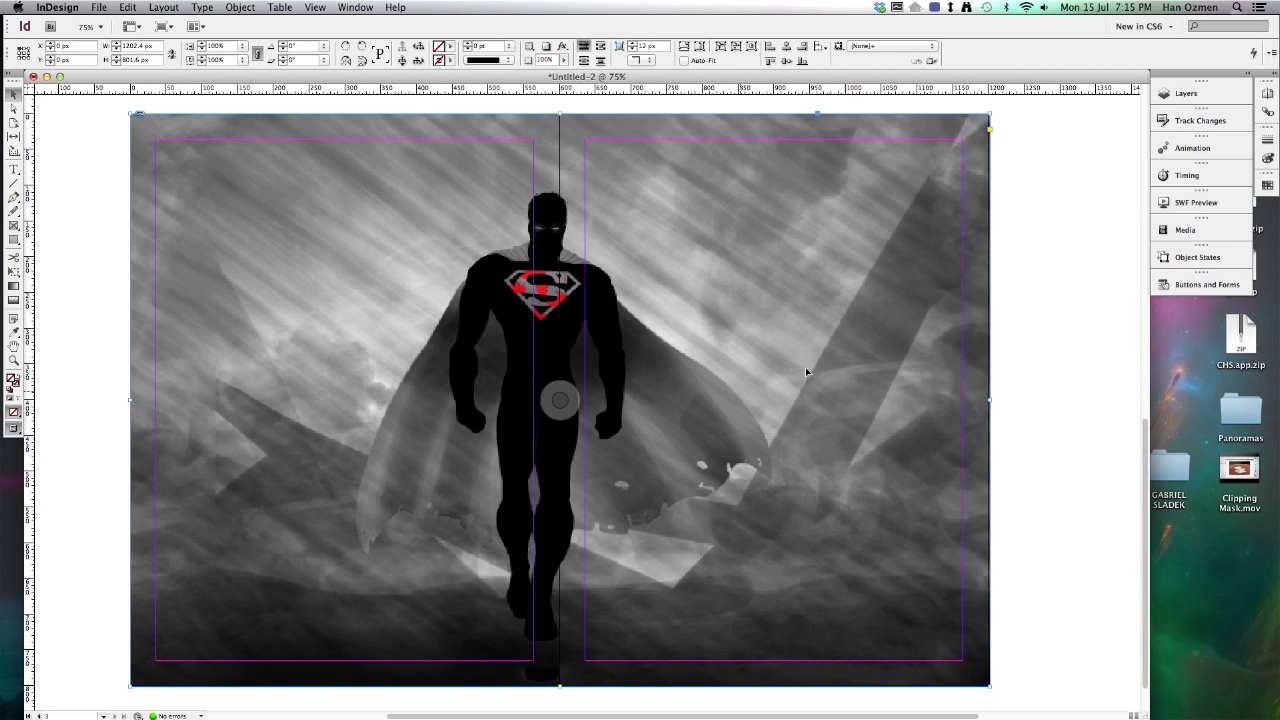
- Give the superman 1.psd image the Appear animation with Hide Until Animated, and check the animation order in the timing list
{"action": "left_click", "coordinate": [1192, 147]}
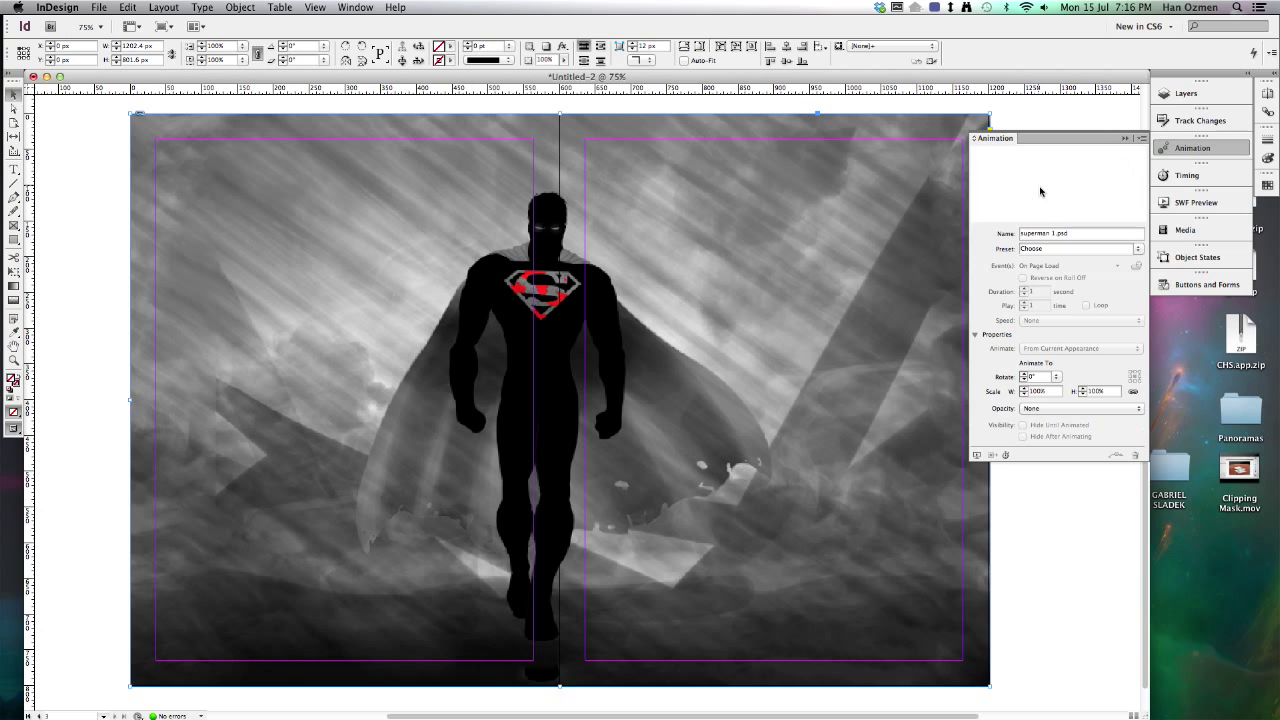
{"action": "left_click", "coordinate": [1137, 249]}
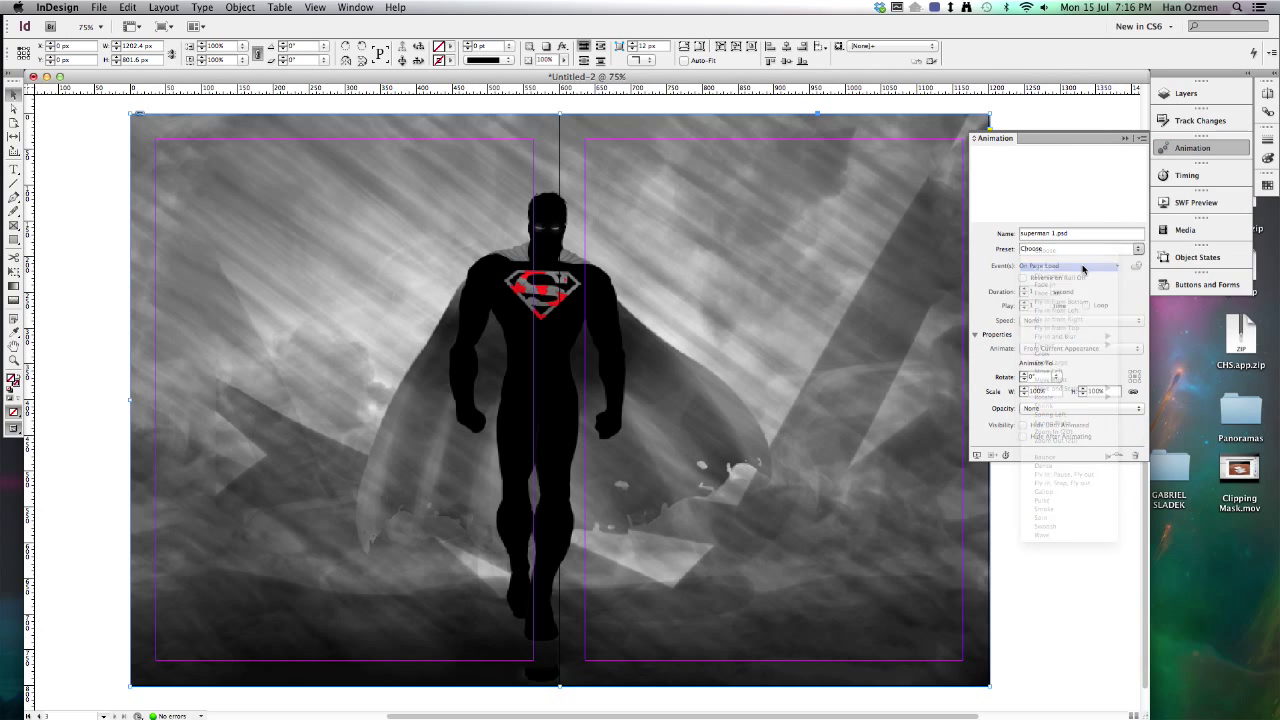
{"action": "left_click", "coordinate": [1083, 268]}
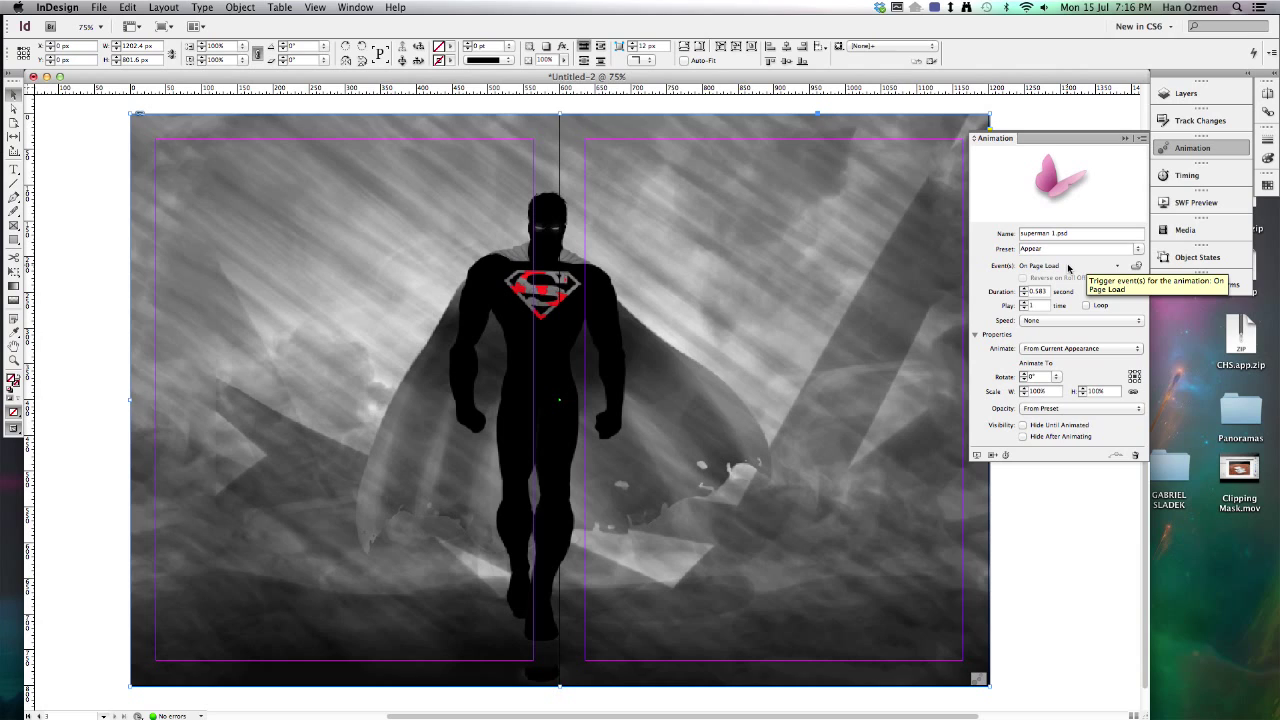
{"action": "left_click", "coordinate": [1023, 426]}
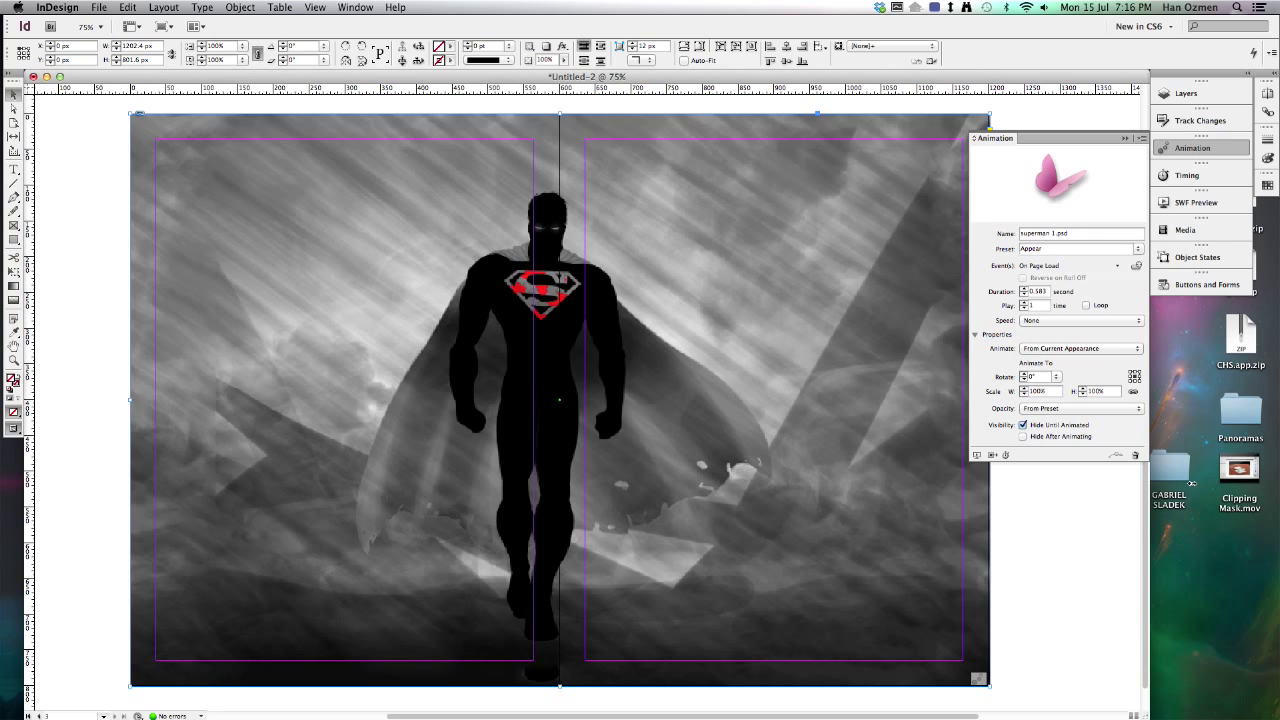
{"action": "left_click", "coordinate": [1187, 175]}
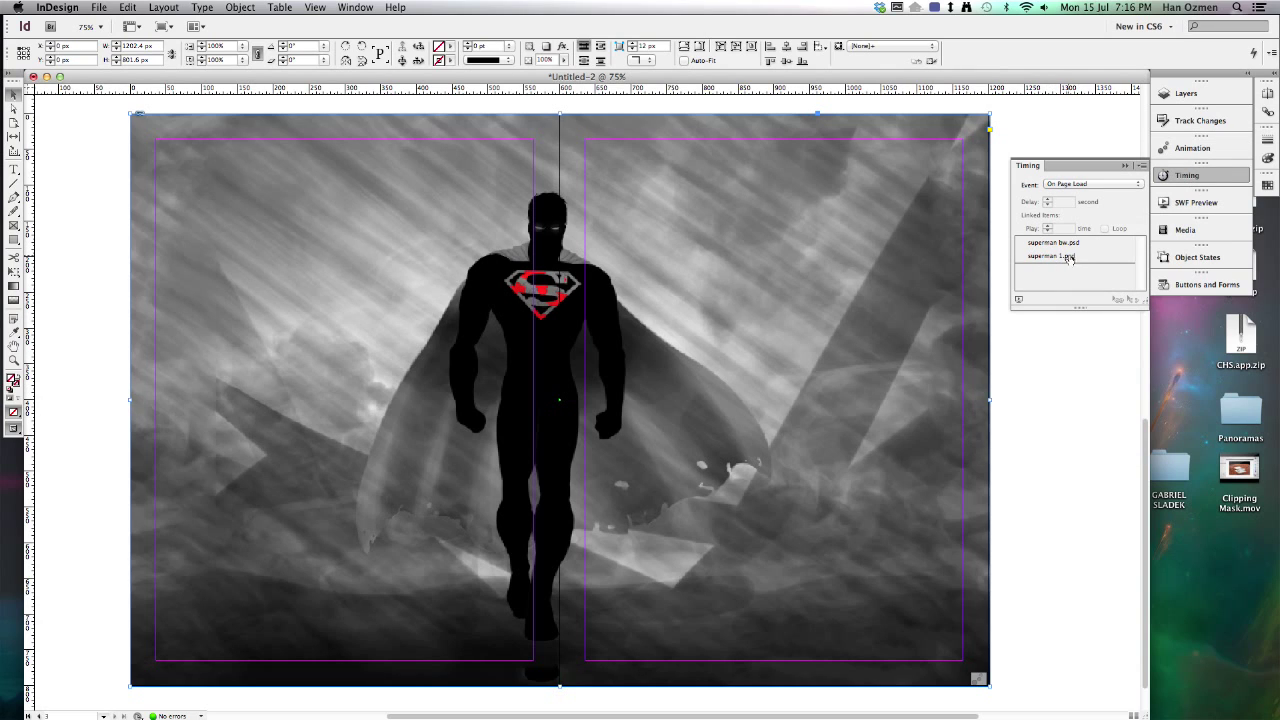
- Place superman 2.psd on top of the previous images, covering the whole spread at about 1202 x 802 px
{"action": "left_click", "coordinate": [109, 197]}
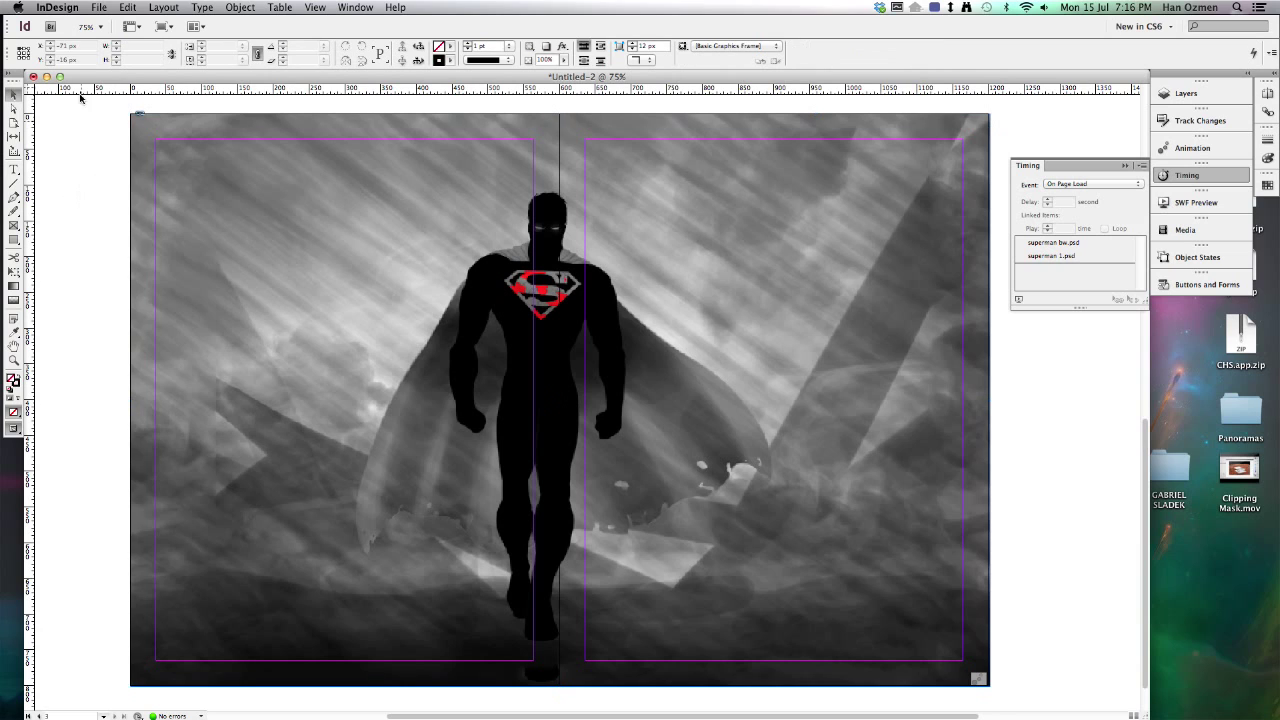
{"action": "left_click", "coordinate": [100, 8]}
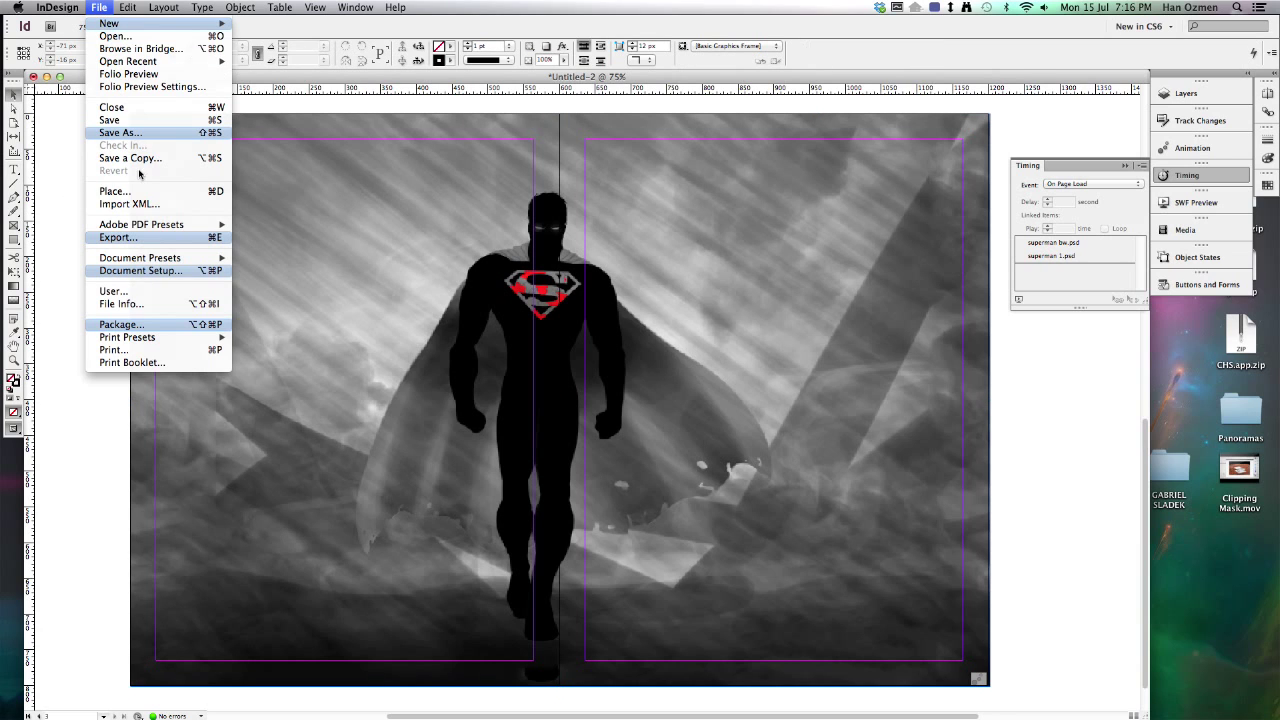
{"action": "left_click", "coordinate": [114, 191]}
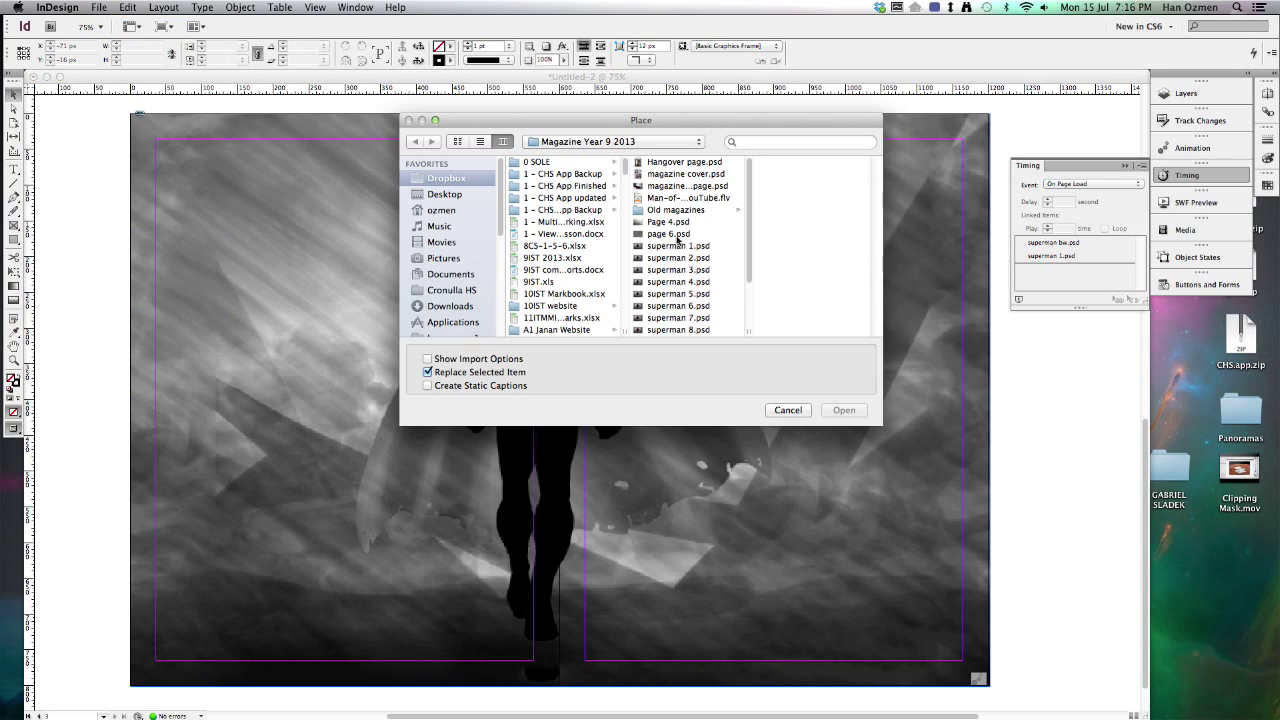
{"action": "left_click", "coordinate": [686, 258]}
{"action": "left_click", "coordinate": [848, 410]}
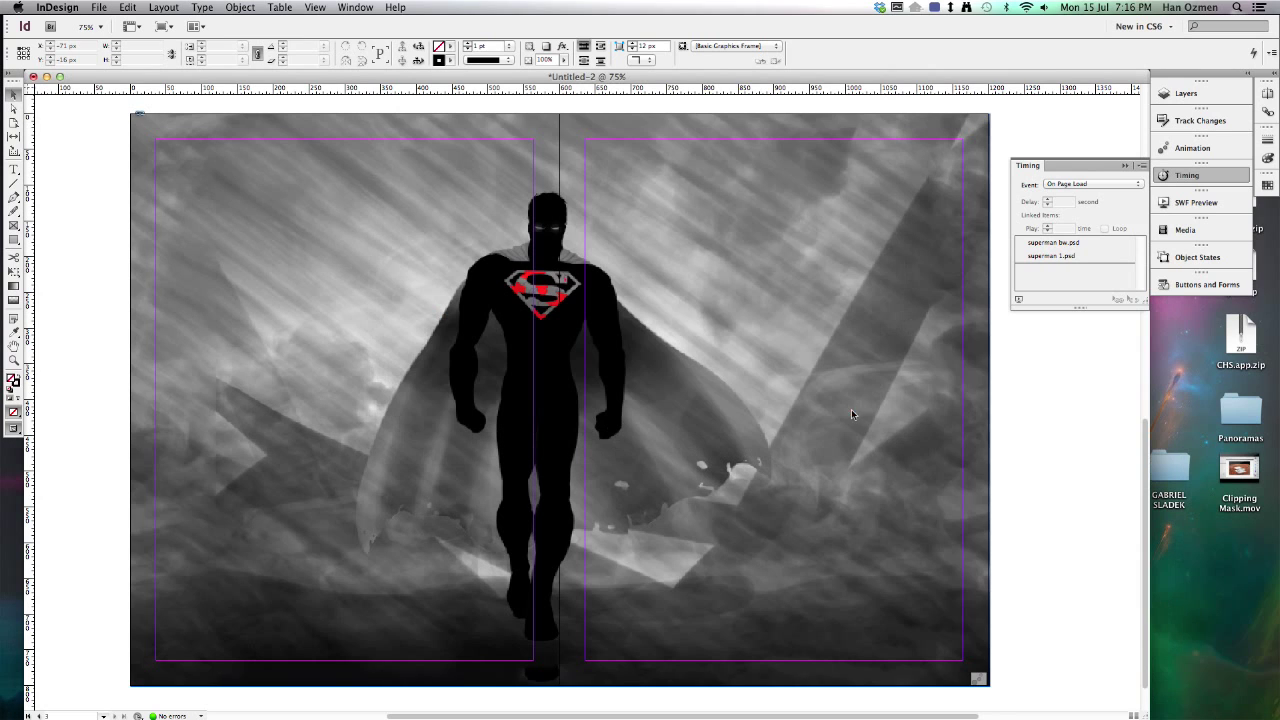
{"action": "left_click_drag", "start_coordinate": [131, 113], "coordinate": [993, 657]}
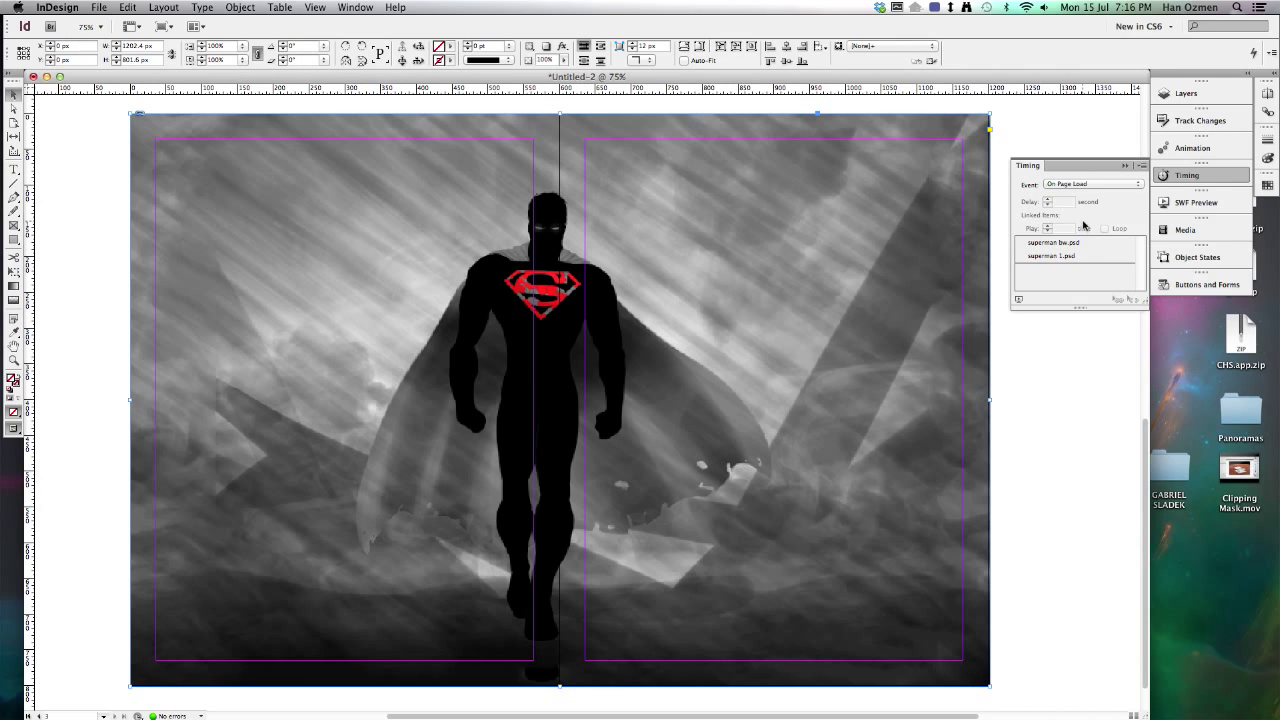
- Give the superman 2.psd image the Appear animation with Hide Until Animated, and open the timing list
{"action": "left_click", "coordinate": [1200, 150]}
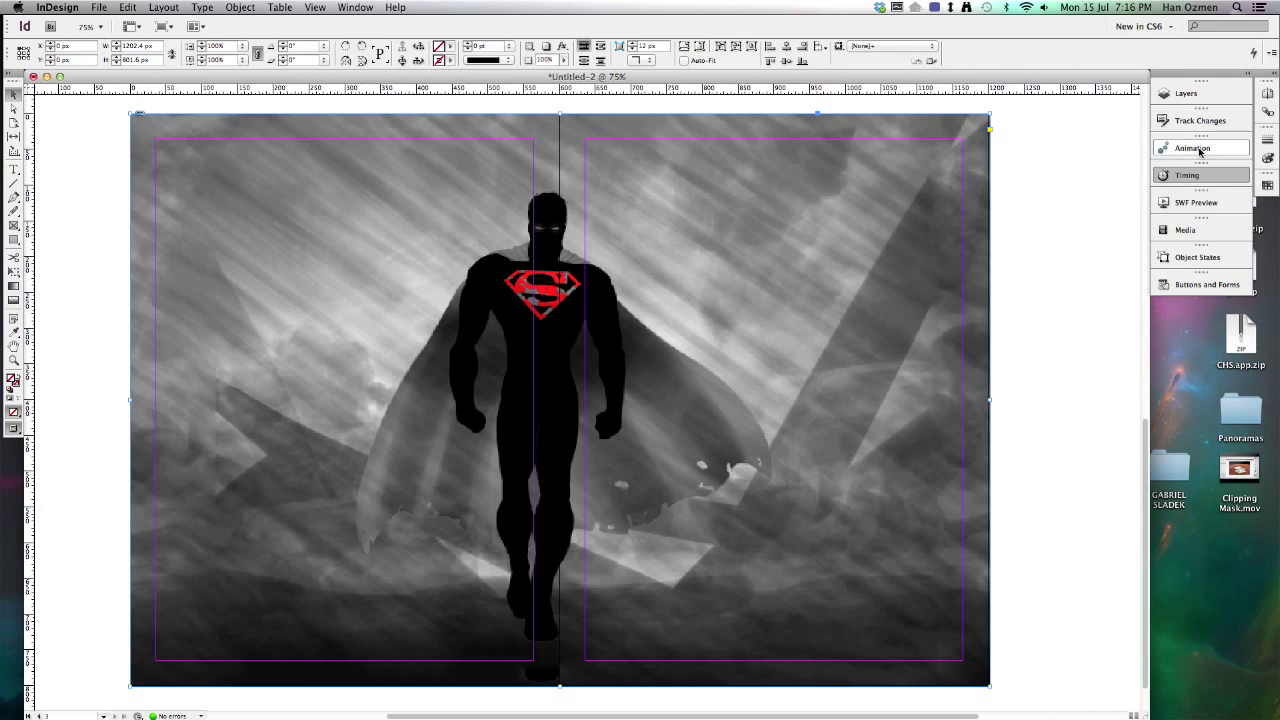
{"action": "left_click", "coordinate": [1120, 249]}
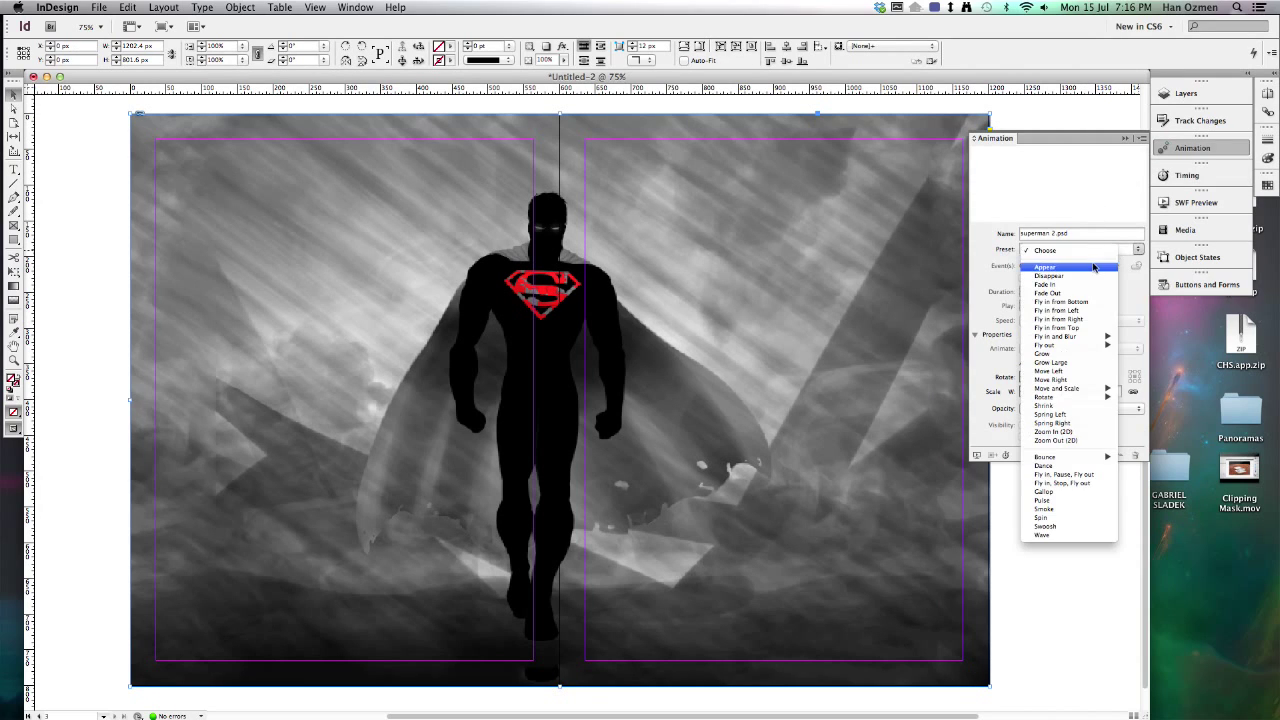
{"action": "left_click", "coordinate": [1094, 268]}
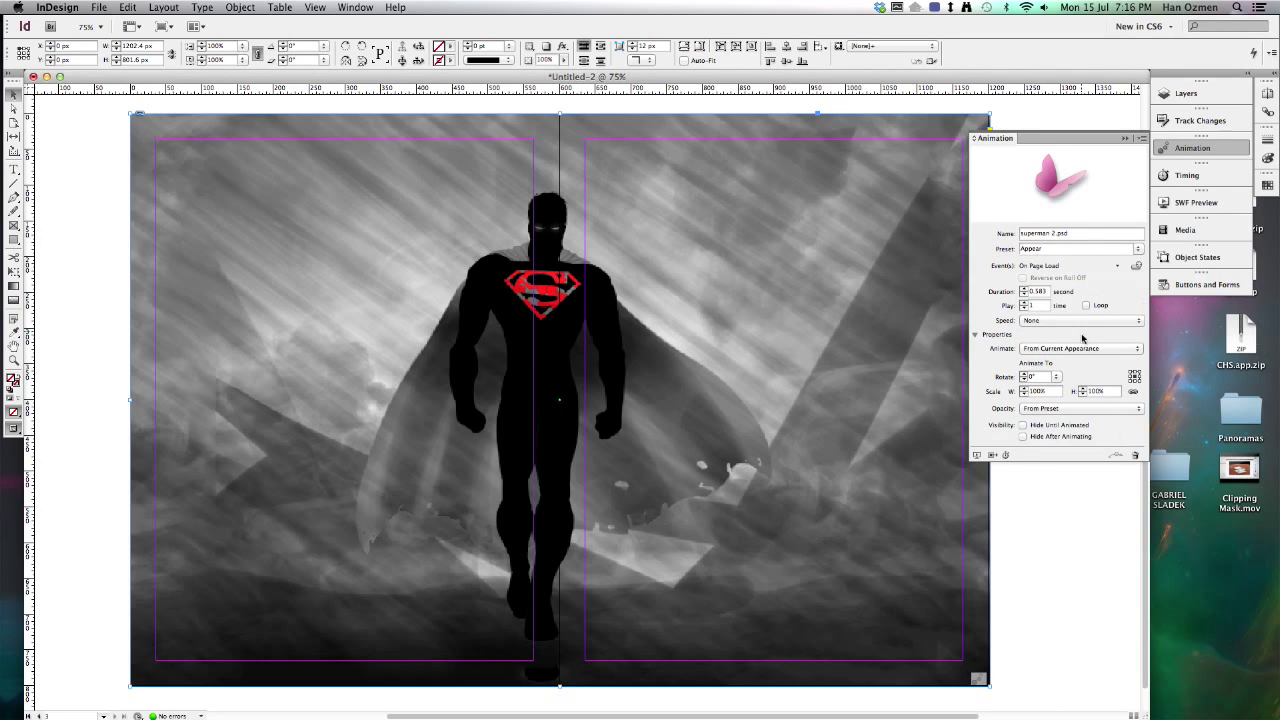
{"action": "left_click", "coordinate": [1024, 426]}
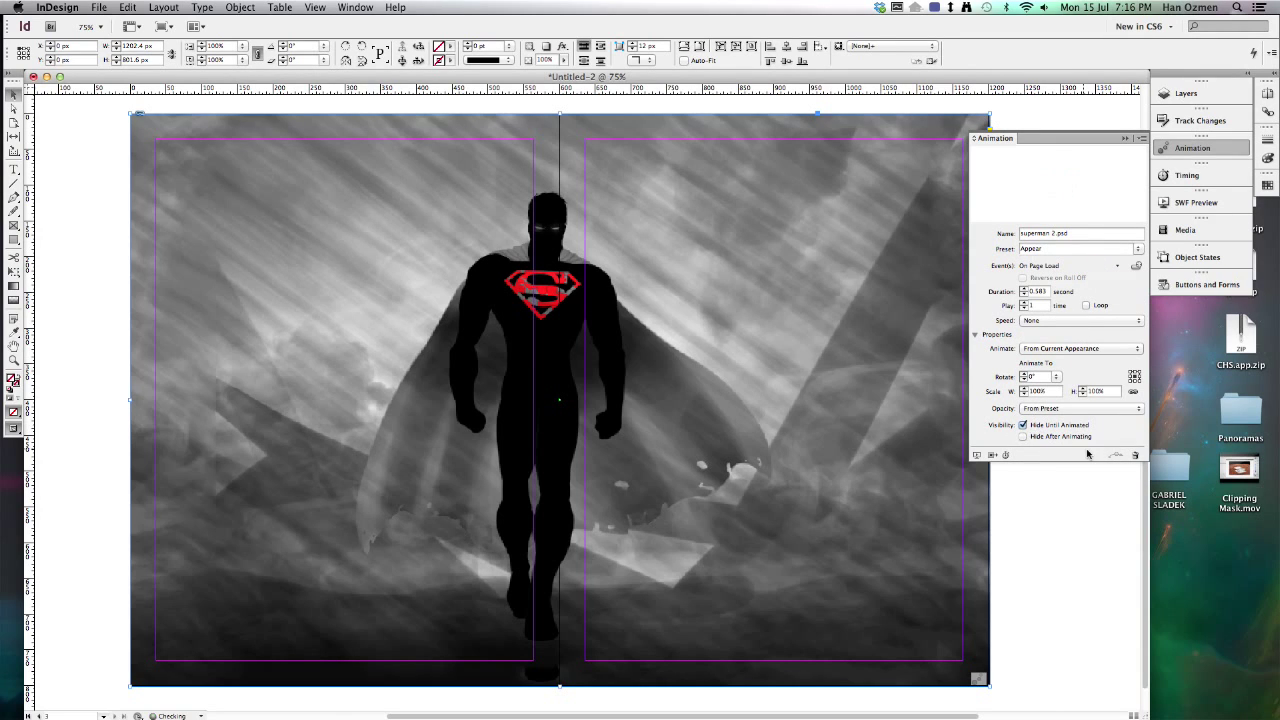
{"action": "left_click", "coordinate": [1163, 184]}
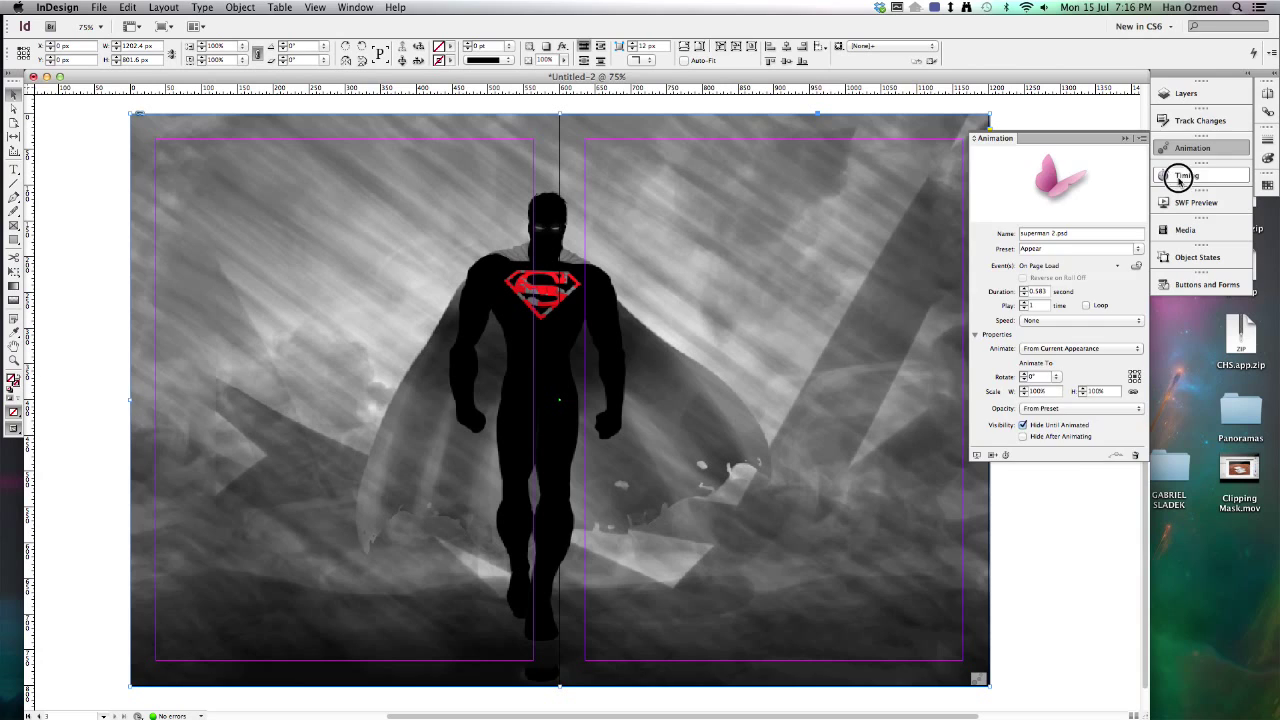
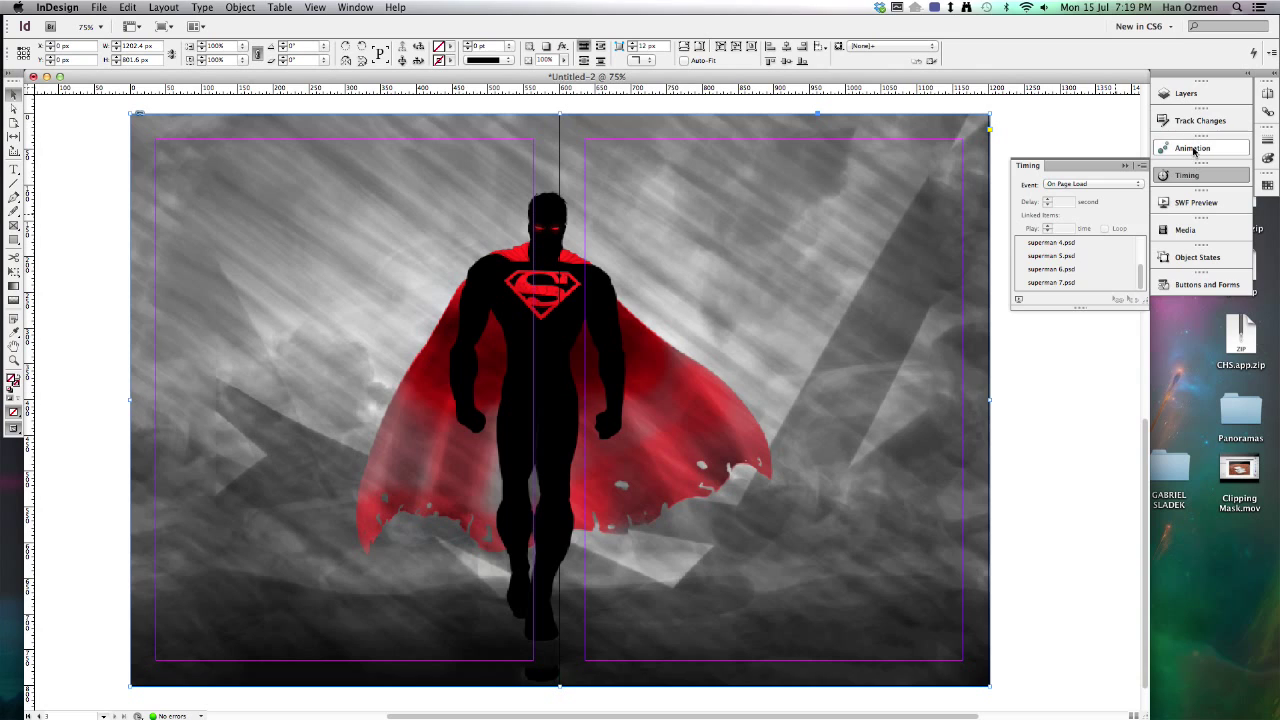
- Give the superman 8.psd image the Appear animation with Hide Until Animated, check it in the timing list, and deselect the image
{"action": "left_click", "coordinate": [1139, 249]}
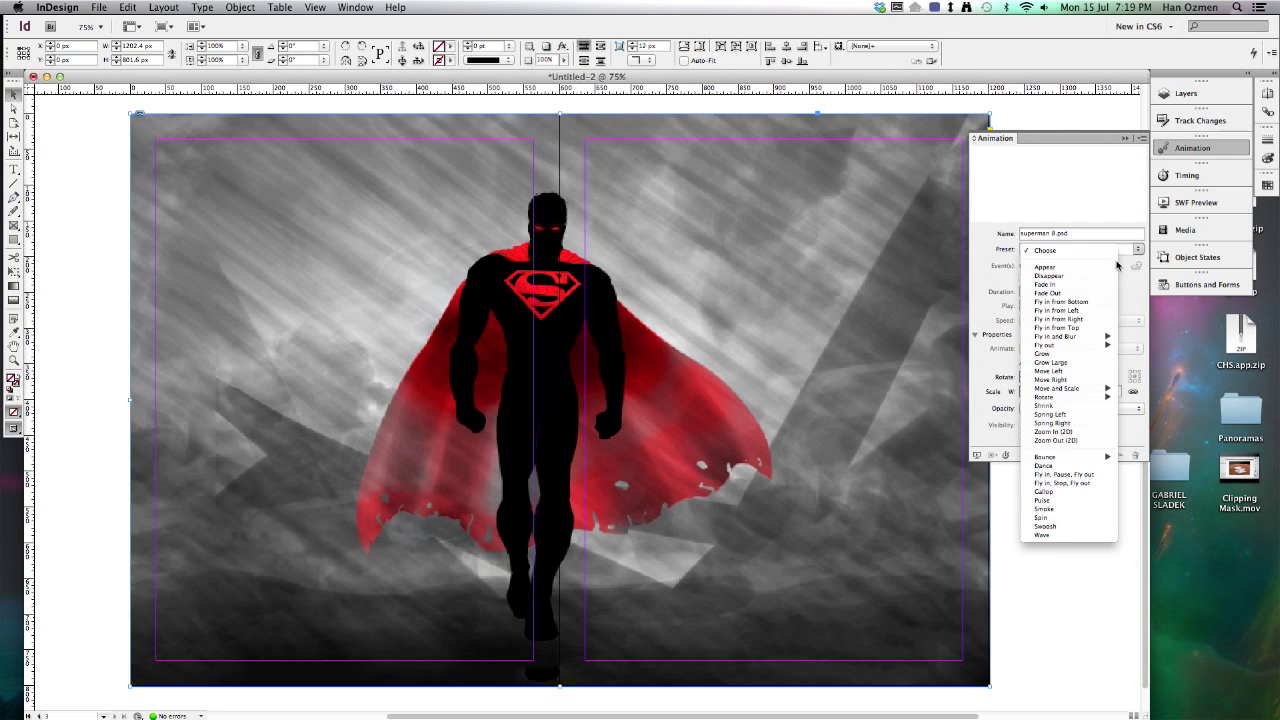
{"action": "left_click", "coordinate": [1065, 266]}
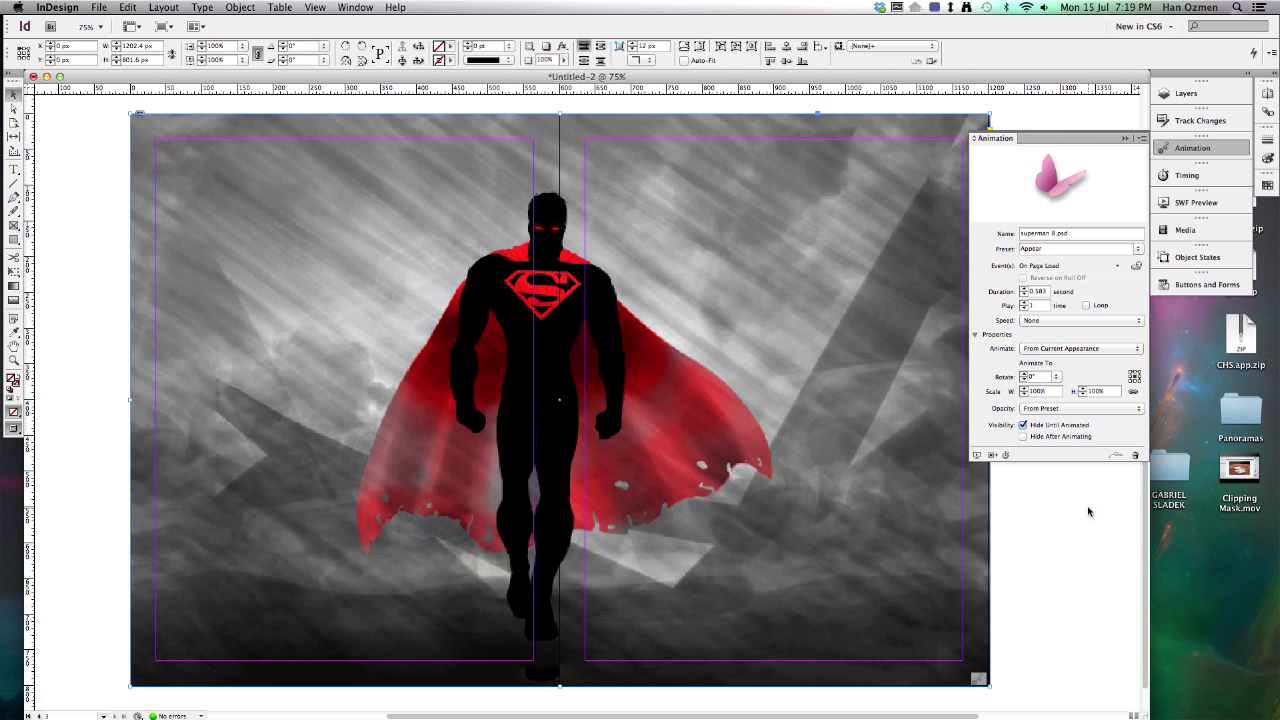
{"action": "left_click", "coordinate": [1204, 177]}
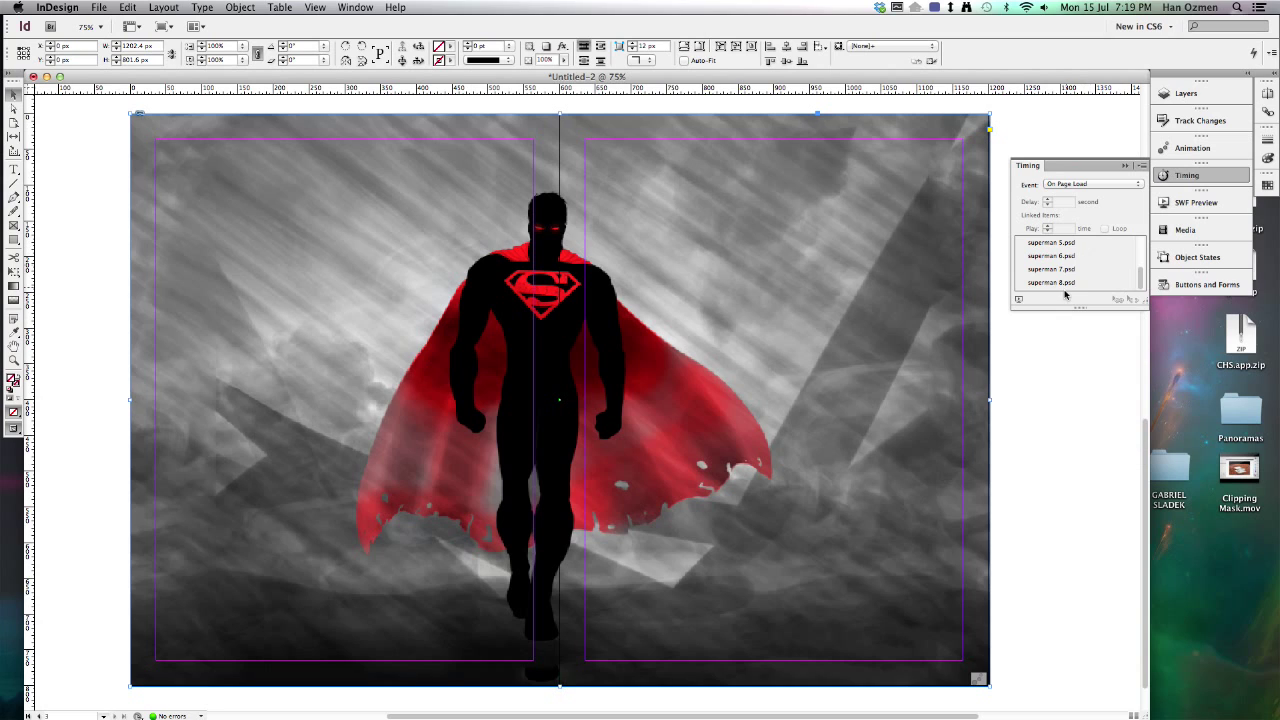
{"action": "left_click", "coordinate": [210, 101]}
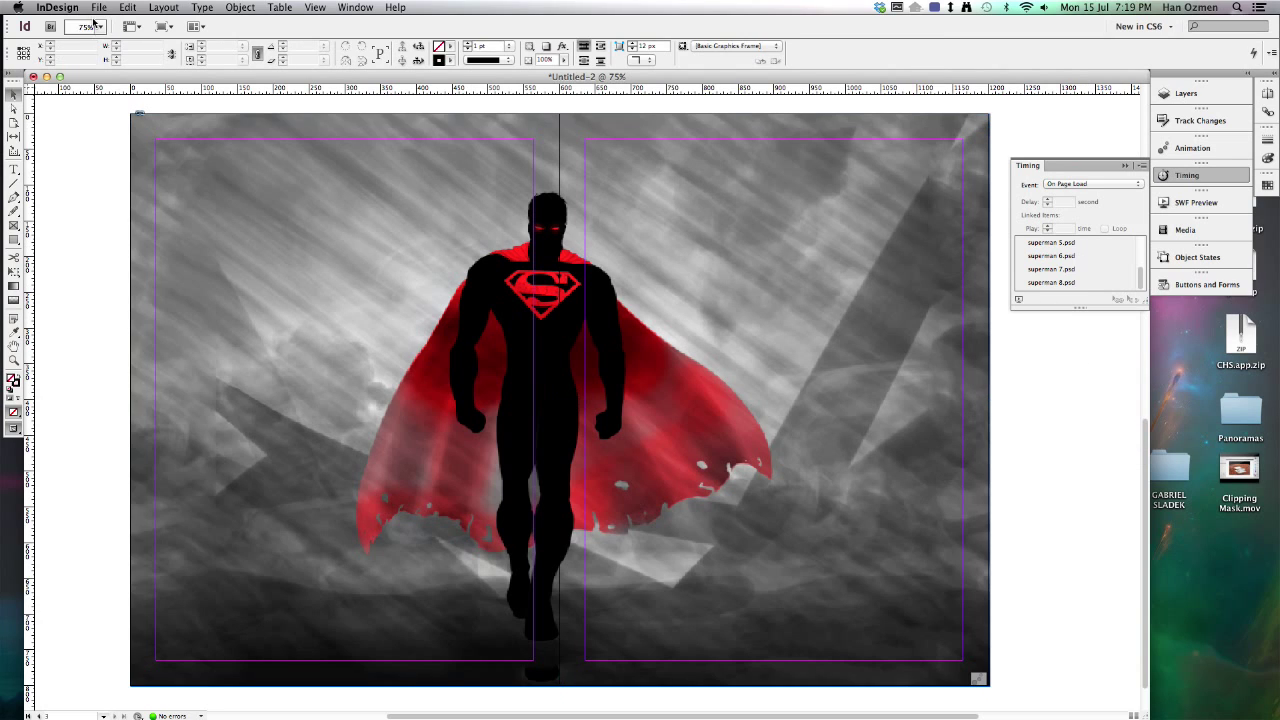
- Place superman.psd on top of the stacked images, covering the whole spread at about 1202 x 802 px
{"action": "left_click", "coordinate": [100, 8]}
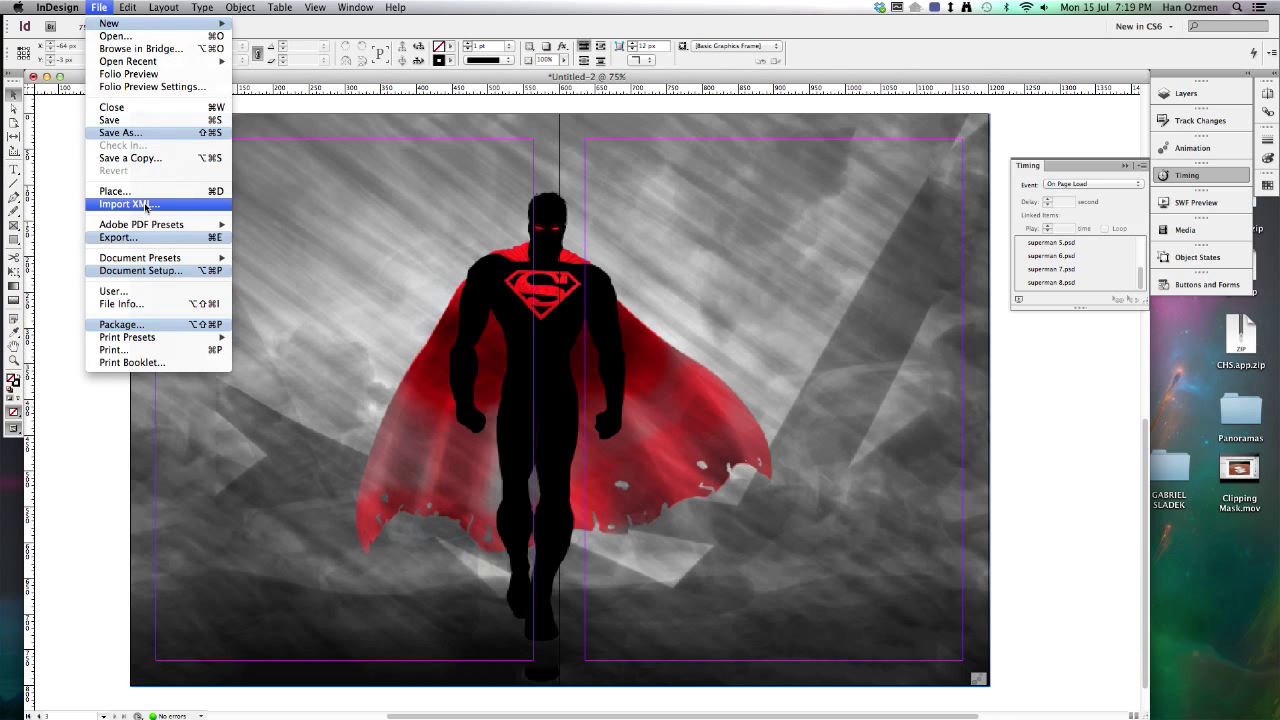
{"action": "left_click", "coordinate": [151, 191]}
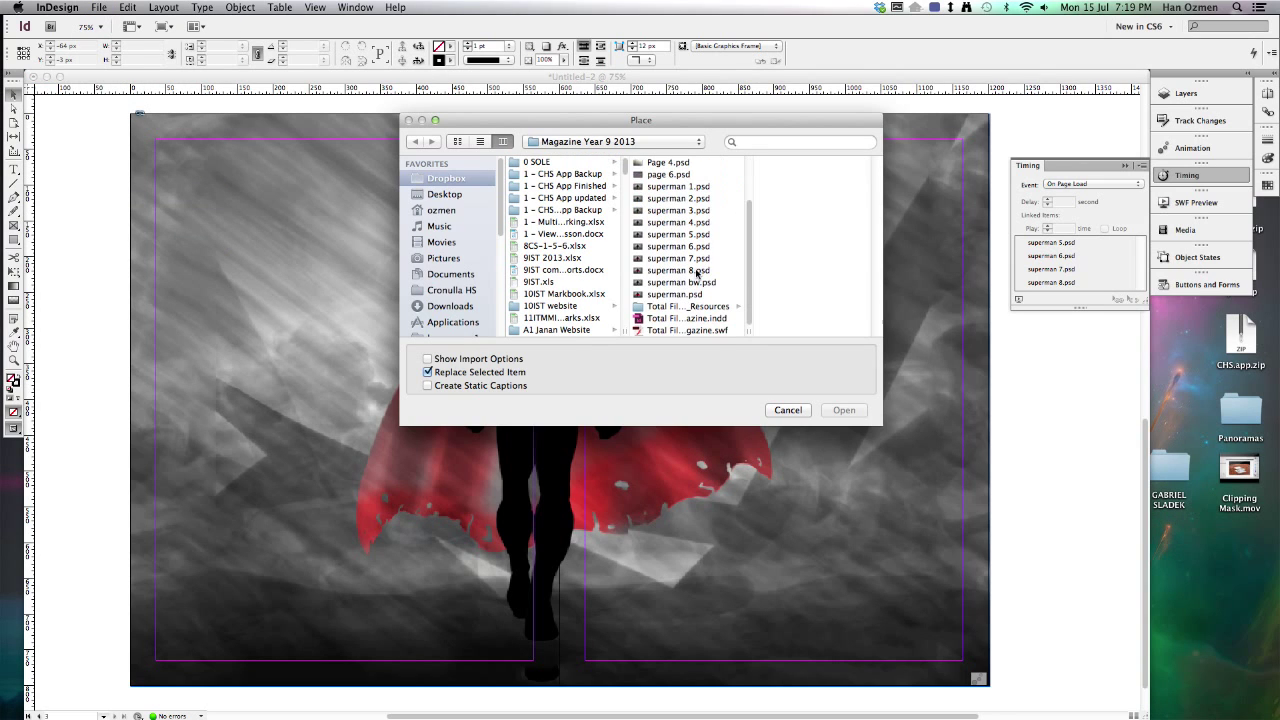
{"action": "left_click", "coordinate": [692, 295]}
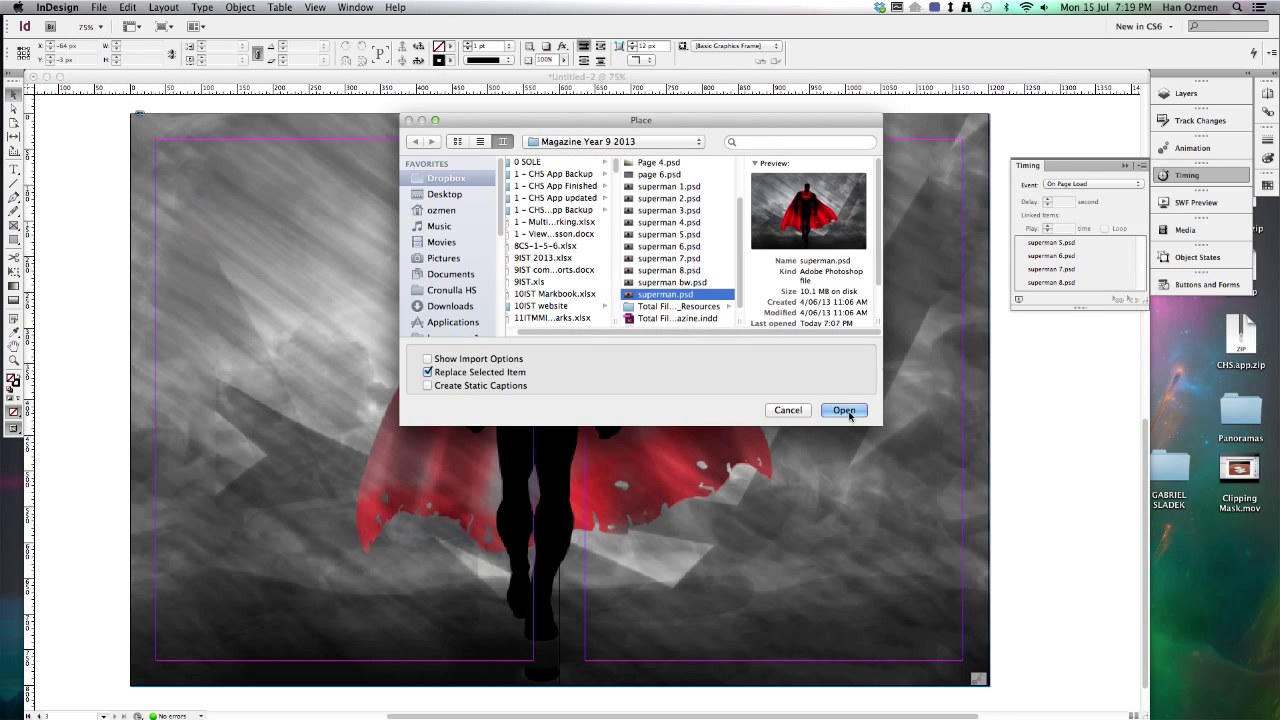
{"action": "left_click", "coordinate": [845, 411]}
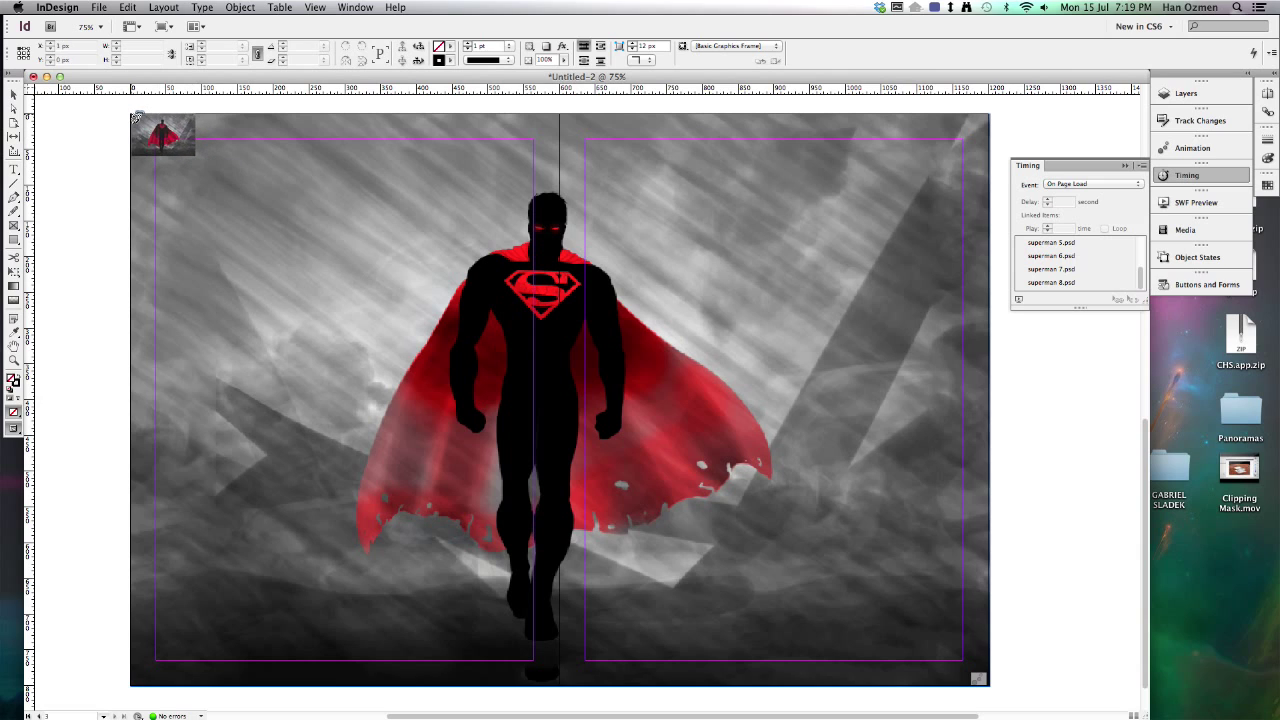
{"action": "left_click_drag", "start_coordinate": [133, 115], "coordinate": [990, 682]}
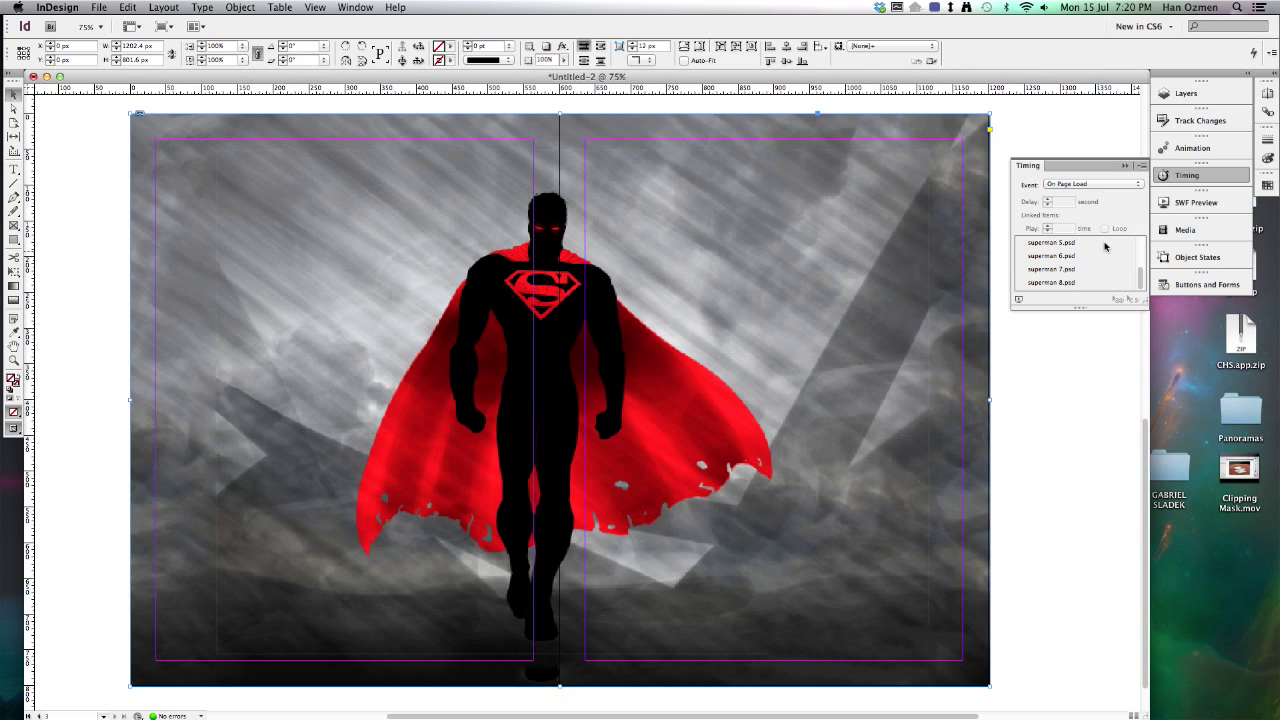
- Give the superman.psd image the Appear animation with Hide Until Animated, and deselect it
{"action": "left_click", "coordinate": [1188, 149]}
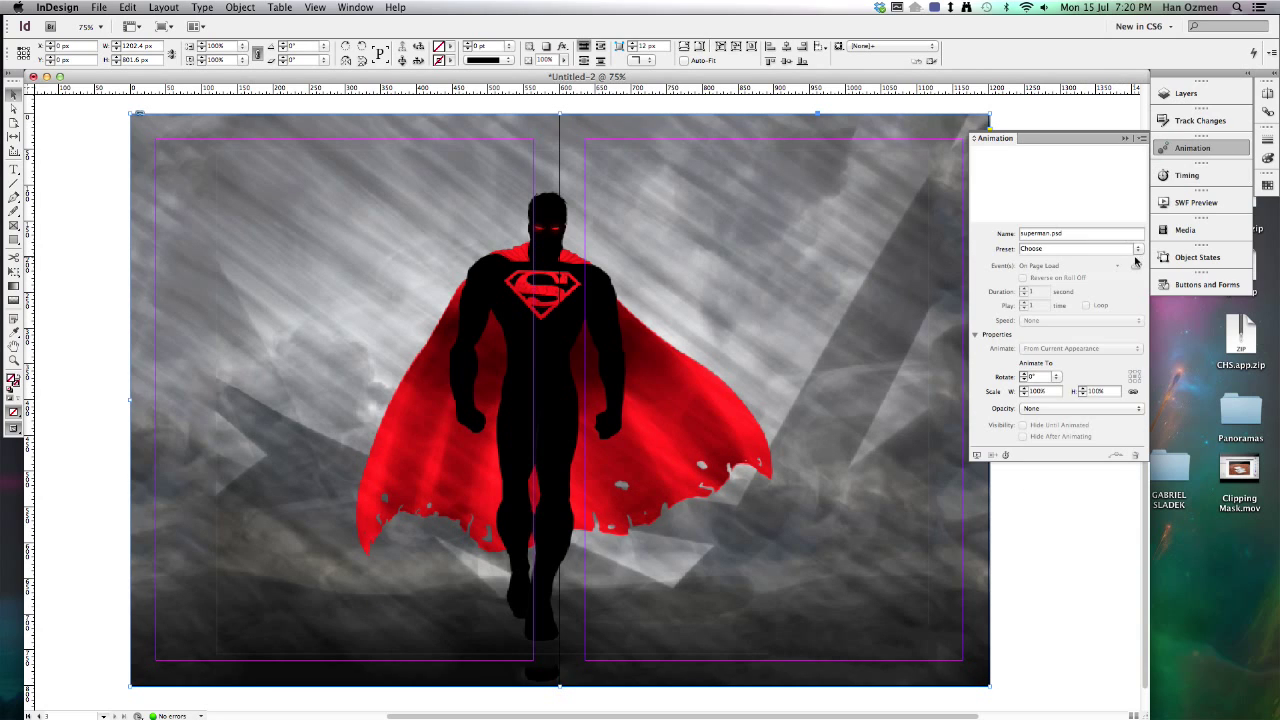
{"action": "left_click", "coordinate": [1138, 250]}
{"action": "left_click", "coordinate": [1048, 267]}
{"action": "left_click", "coordinate": [1023, 426]}
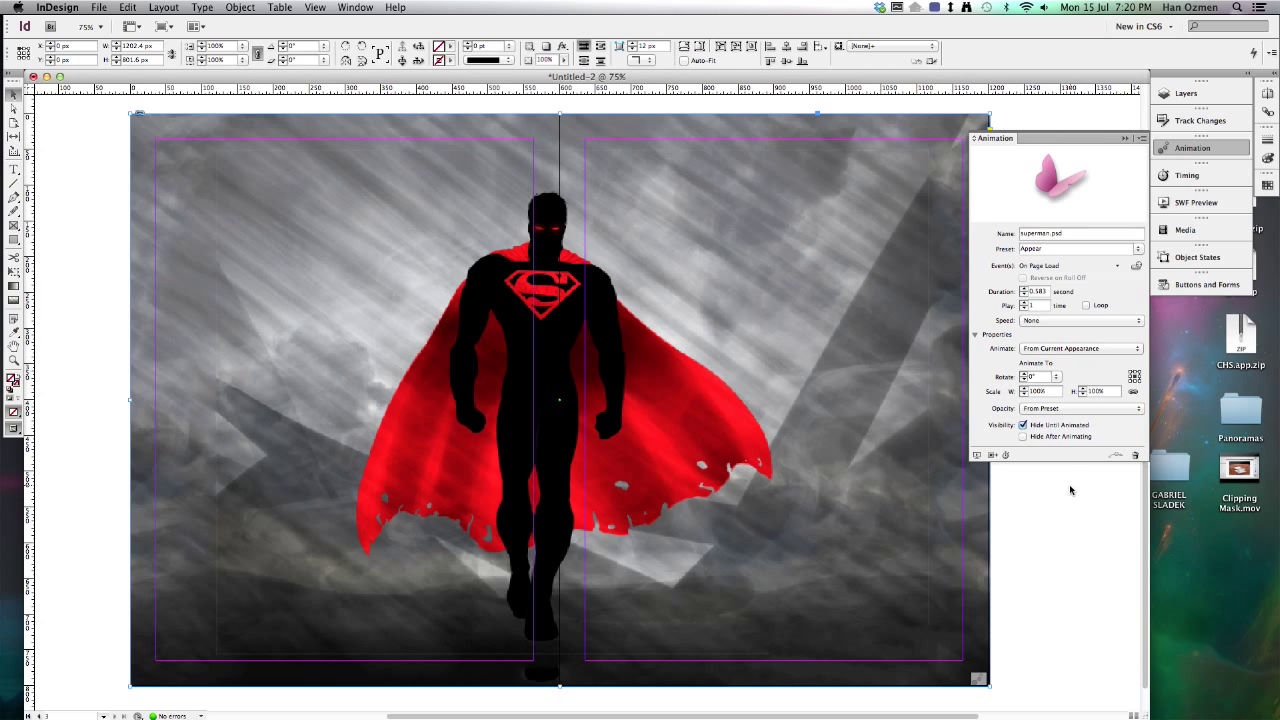
{"action": "left_click", "coordinate": [1069, 484]}
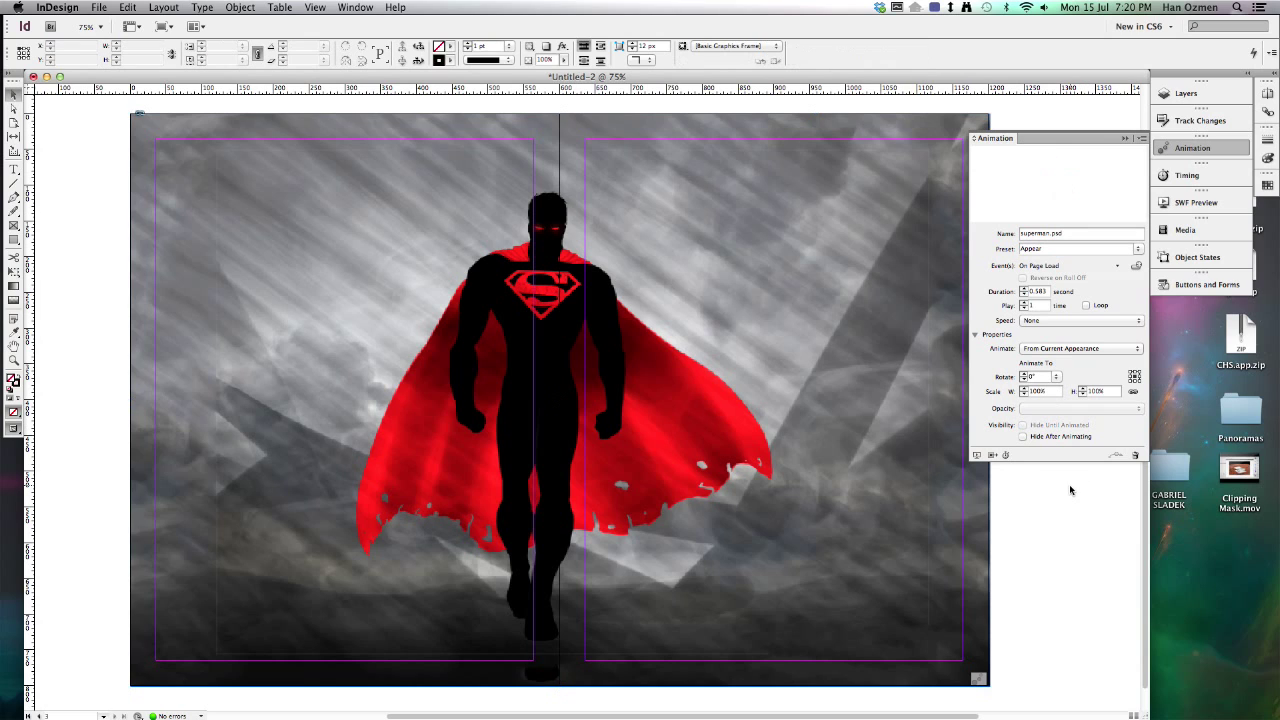
- Enlarge the timing list to show every image and check the On Page Load order and the delays of several entries
{"action": "left_click", "coordinate": [1185, 175]}
{"action": "left_click_drag", "start_coordinate": [1145, 305], "coordinate": [1145, 436]}
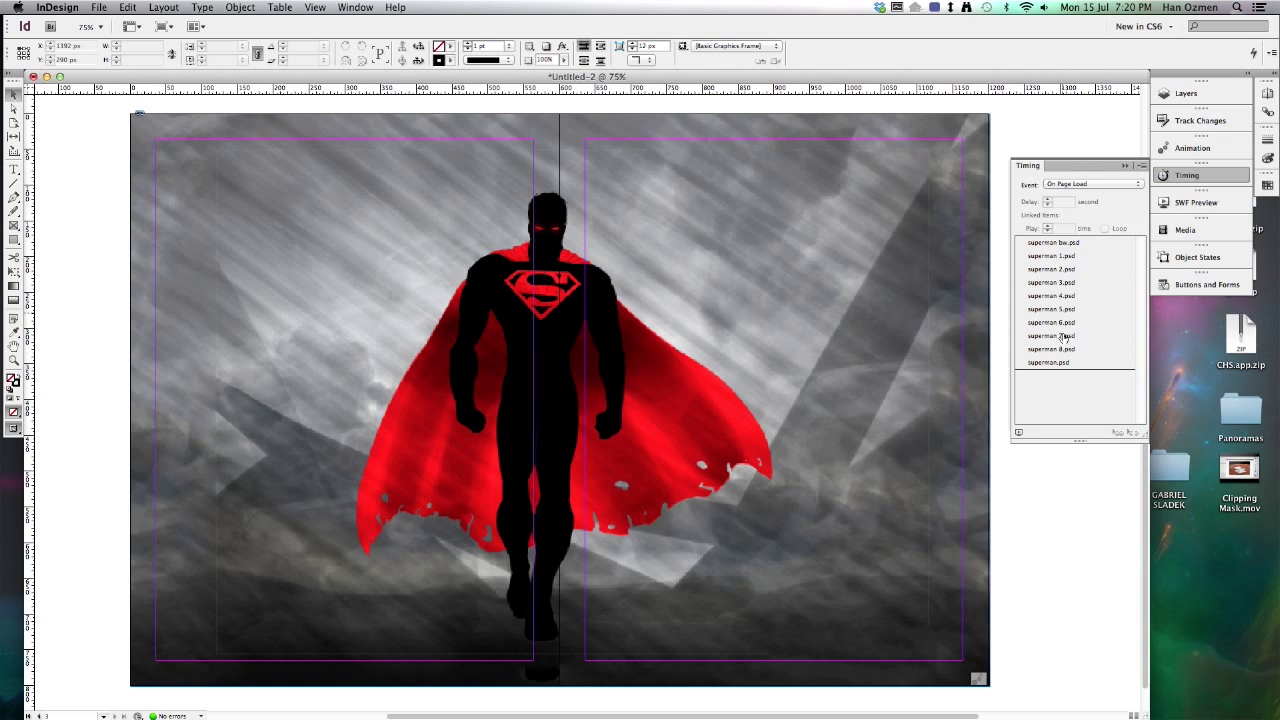
{"action": "left_click", "coordinate": [1058, 245]}
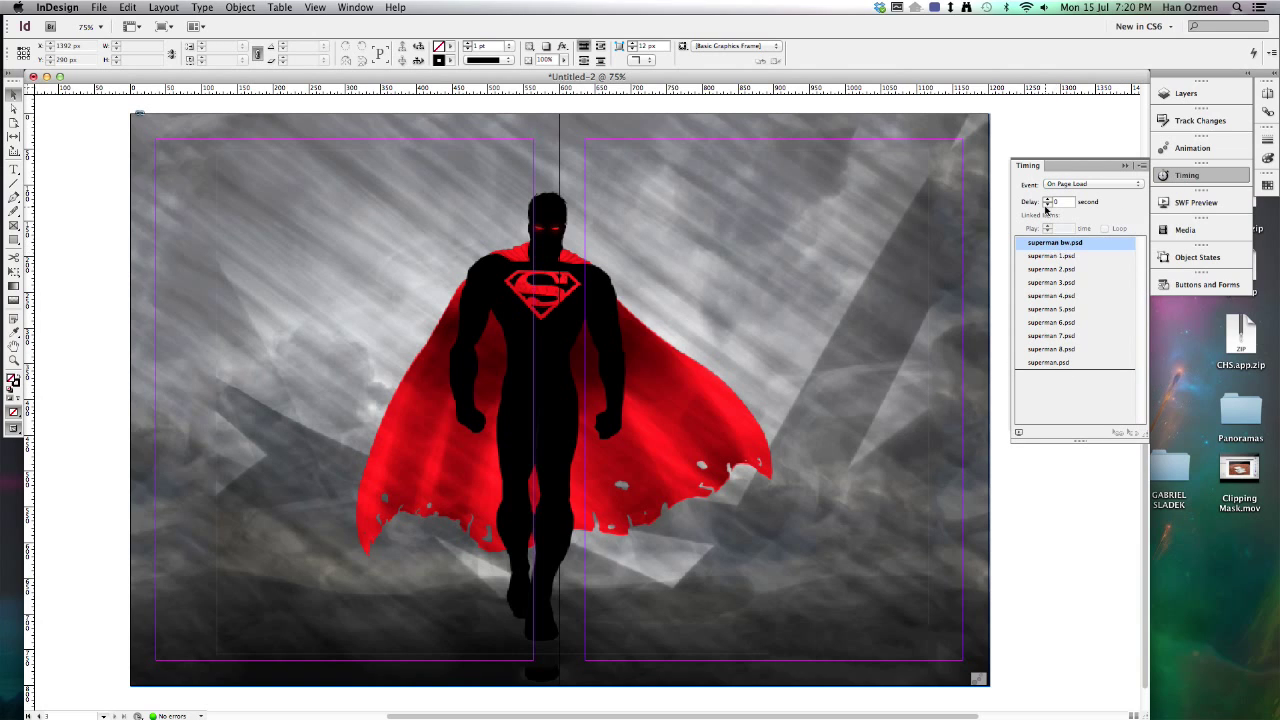
{"action": "left_click", "coordinate": [1056, 258]}
{"action": "left_click", "coordinate": [1060, 270]}
{"action": "left_click", "coordinate": [1062, 283]}
{"action": "left_click", "coordinate": [1062, 322]}
{"action": "left_click", "coordinate": [1060, 363]}
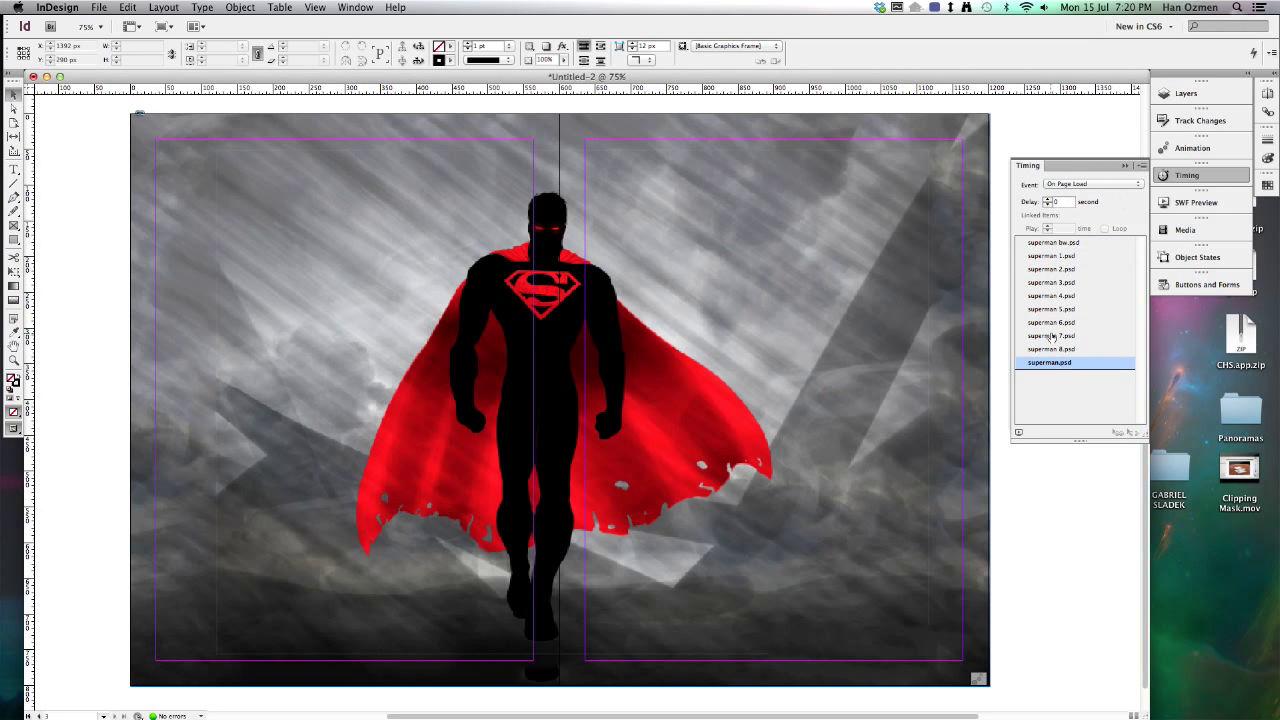
{"action": "left_click", "coordinate": [1125, 166]}
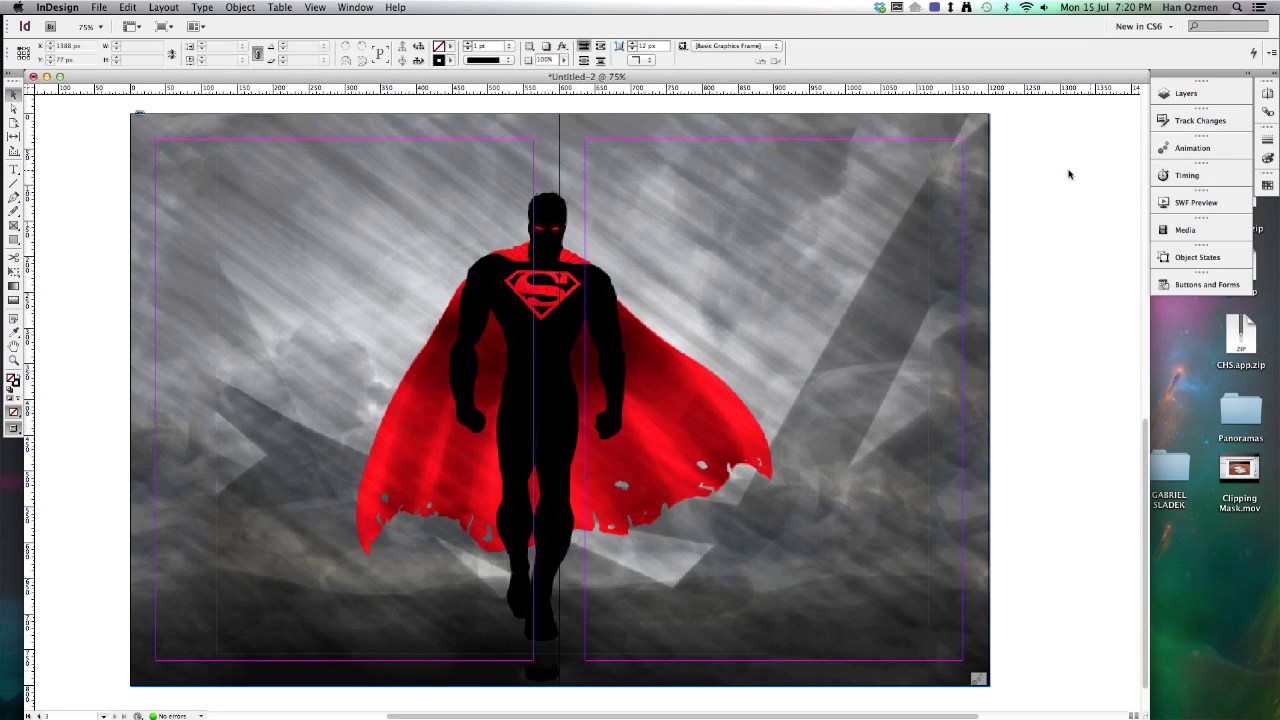
- Export all pages to the Desktop as Superman Animation.swf in Flash Player (SWF) format, at 100% scale with Fade page transitions and interactive page curl
{"action": "left_click", "coordinate": [100, 7]}
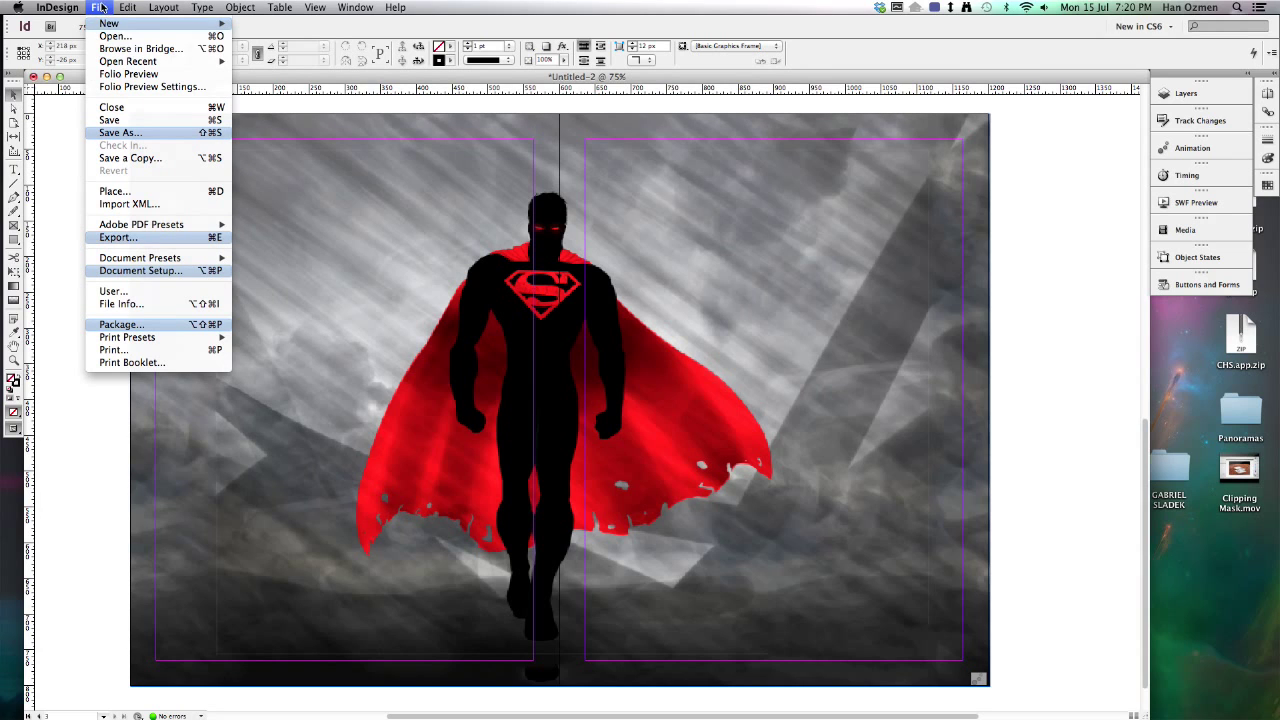
{"action": "left_click", "coordinate": [130, 237]}
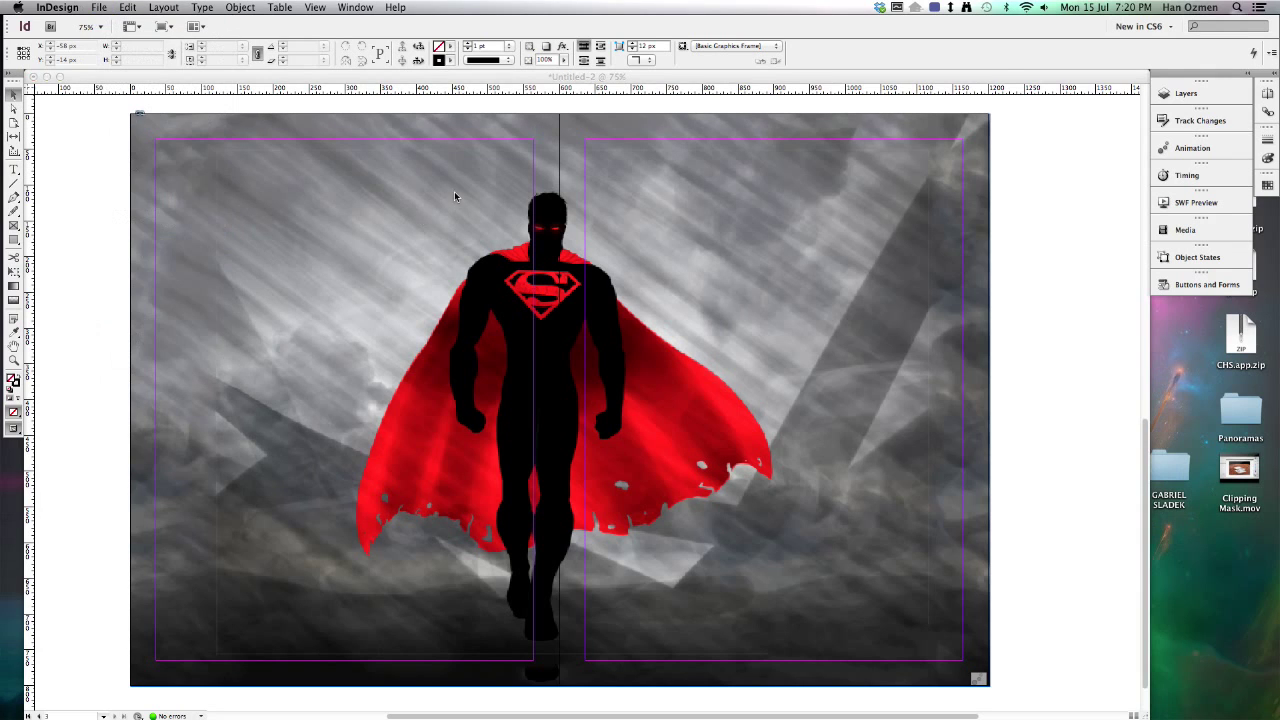
{"action": "left_click", "coordinate": [445, 239]}
{"action": "type", "text": "Superman Animation.swf"}
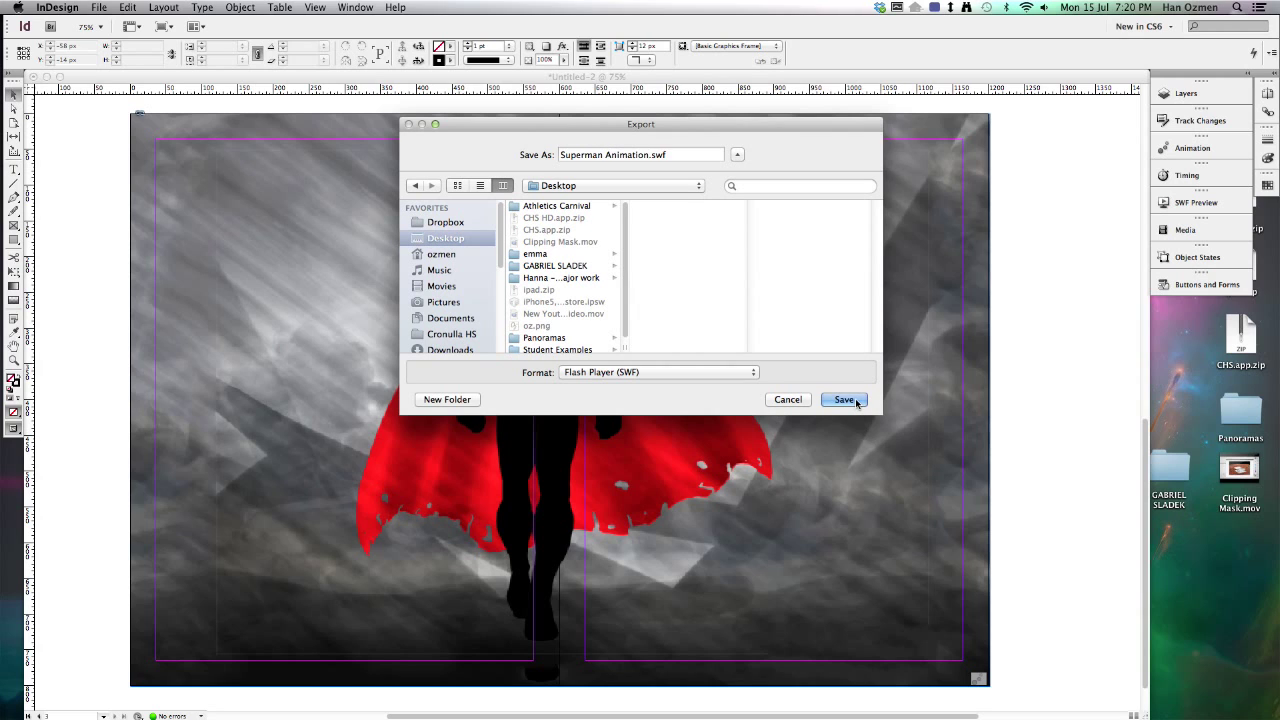
{"action": "left_click", "coordinate": [845, 400]}
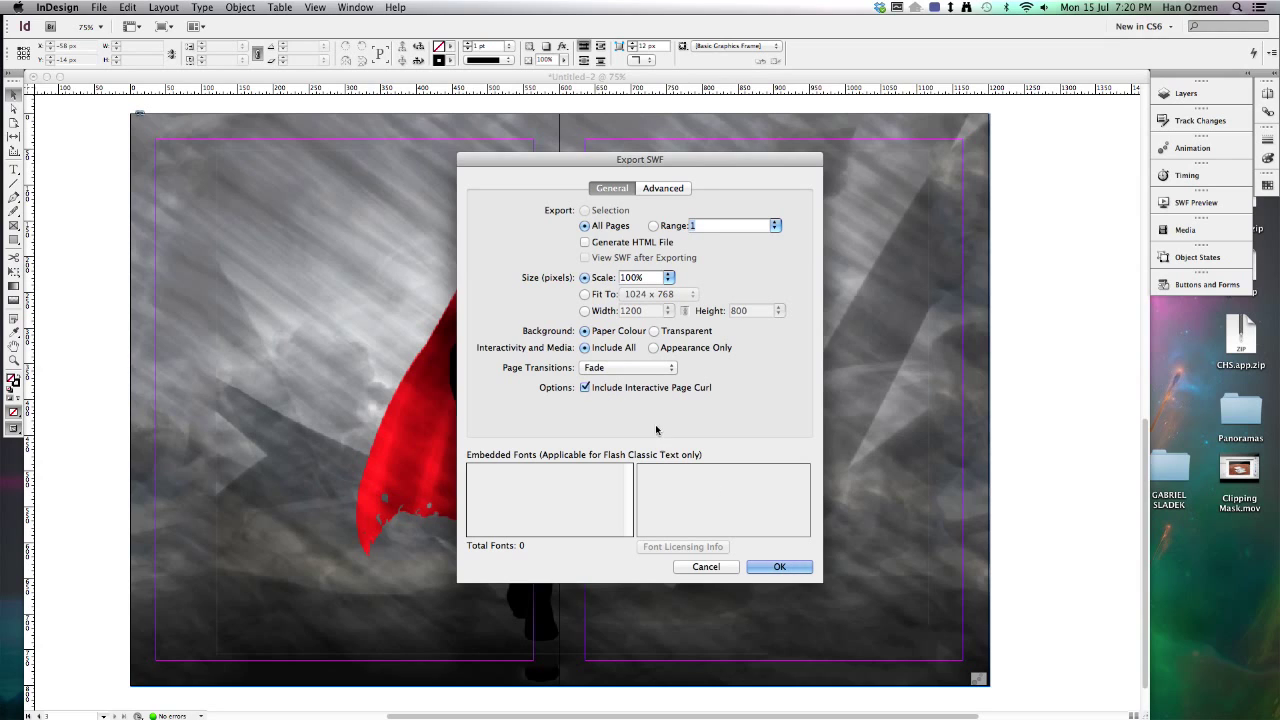
{"action": "left_click", "coordinate": [778, 567]}
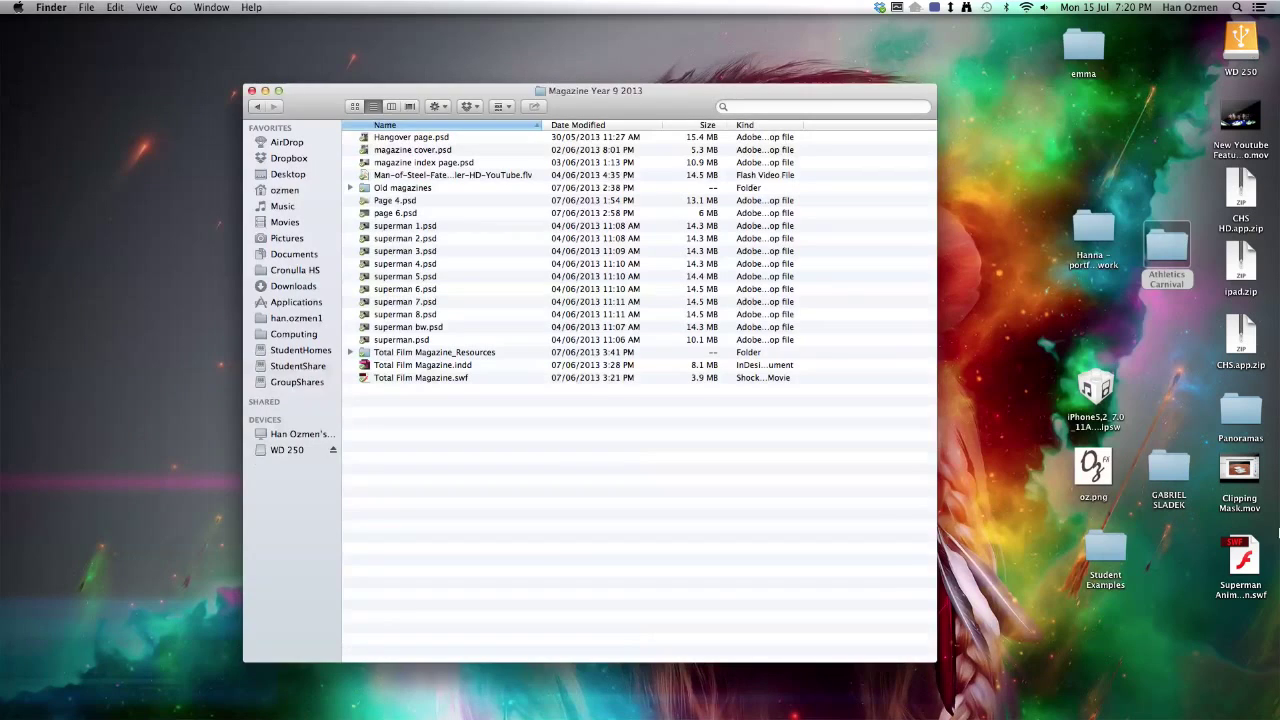
- Open Superman Animation.swf from the desktop in Flash Player, move its window towards the middle of the screen, and watch the animation
{"action": "double_click", "coordinate": [1243, 562]}
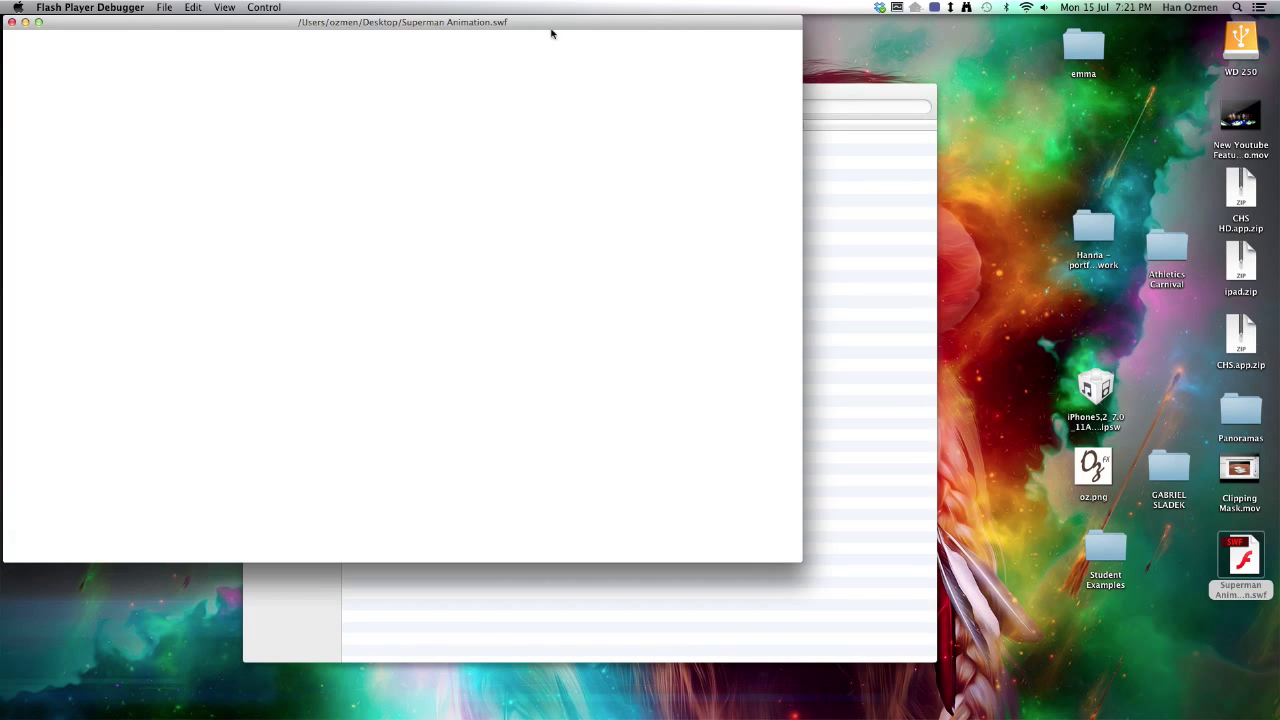
{"action": "left_click_drag", "start_coordinate": [551, 34], "coordinate": [772, 82]}
{"action": "left_click", "coordinate": [894, 113]}
{"action": "left_click_drag", "start_coordinate": [894, 113], "coordinate": [263, 91]}
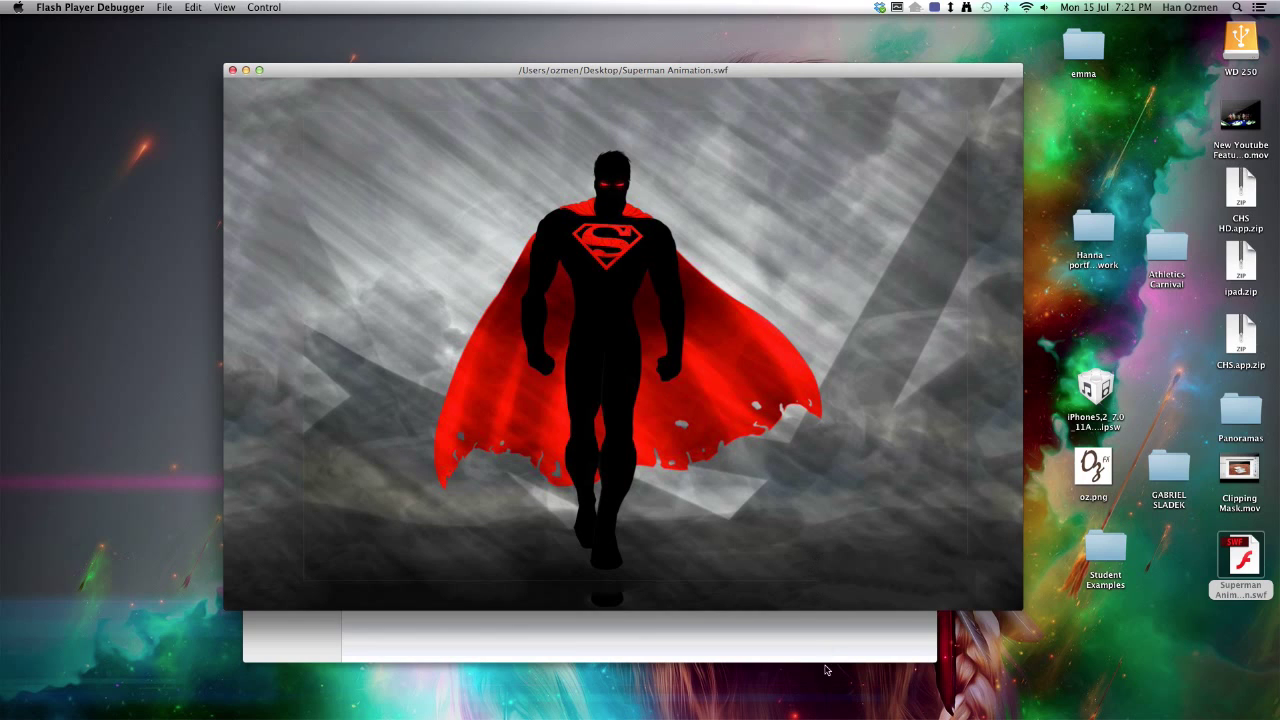
{"action": "left_click", "coordinate": [885, 650]}
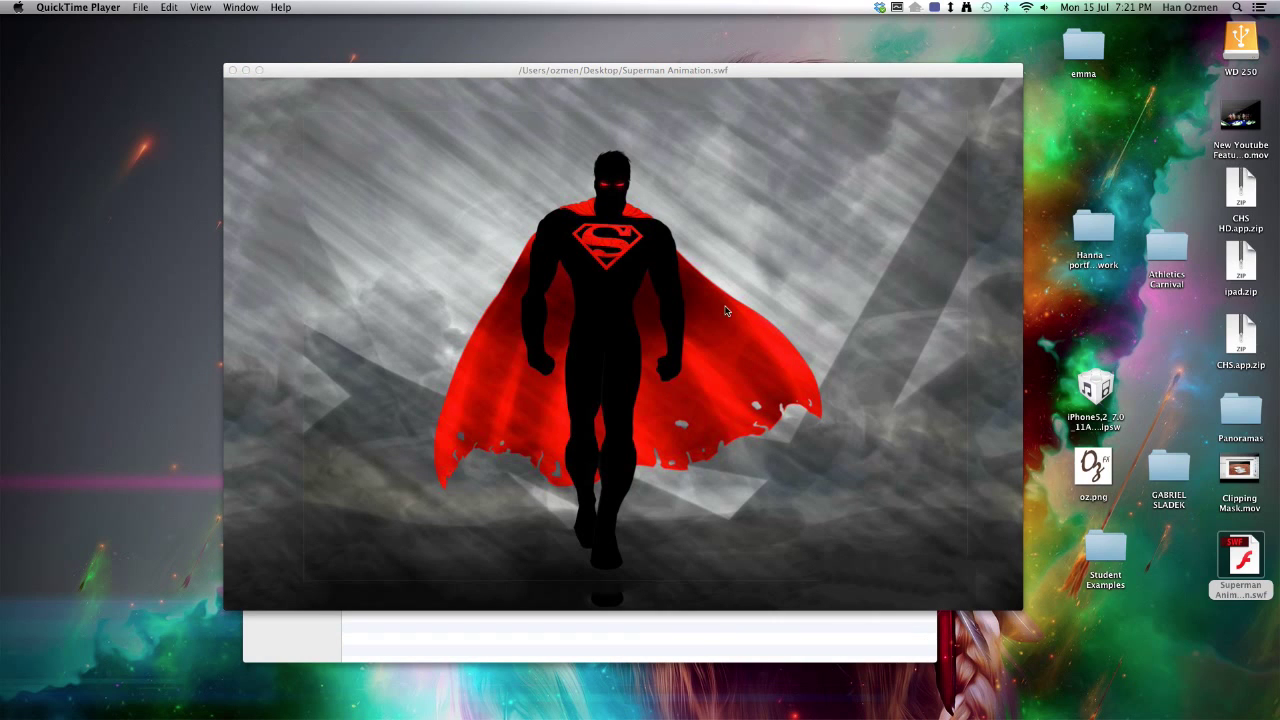